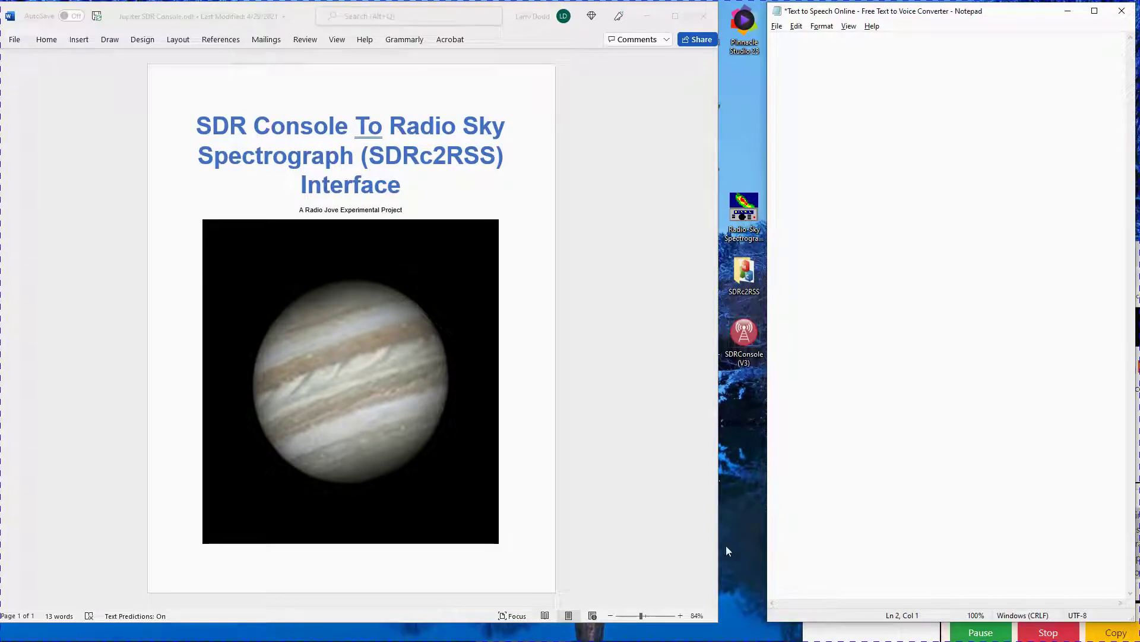
{"action": "left_click", "coordinate": [364, 392]}
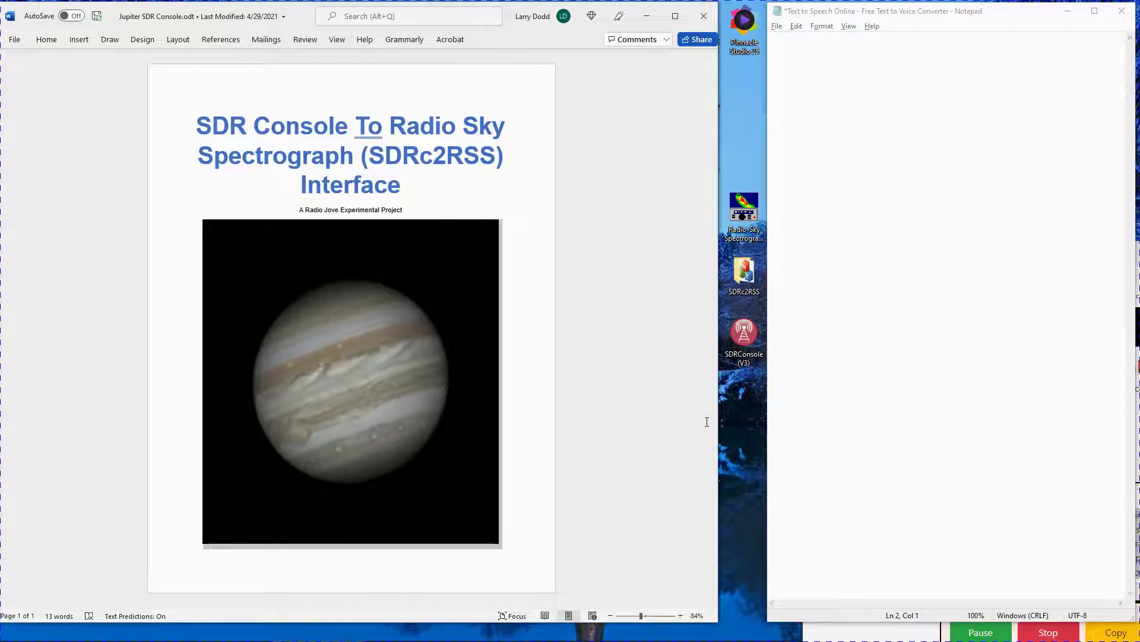
{"action": "left_click", "coordinate": [736, 421]}
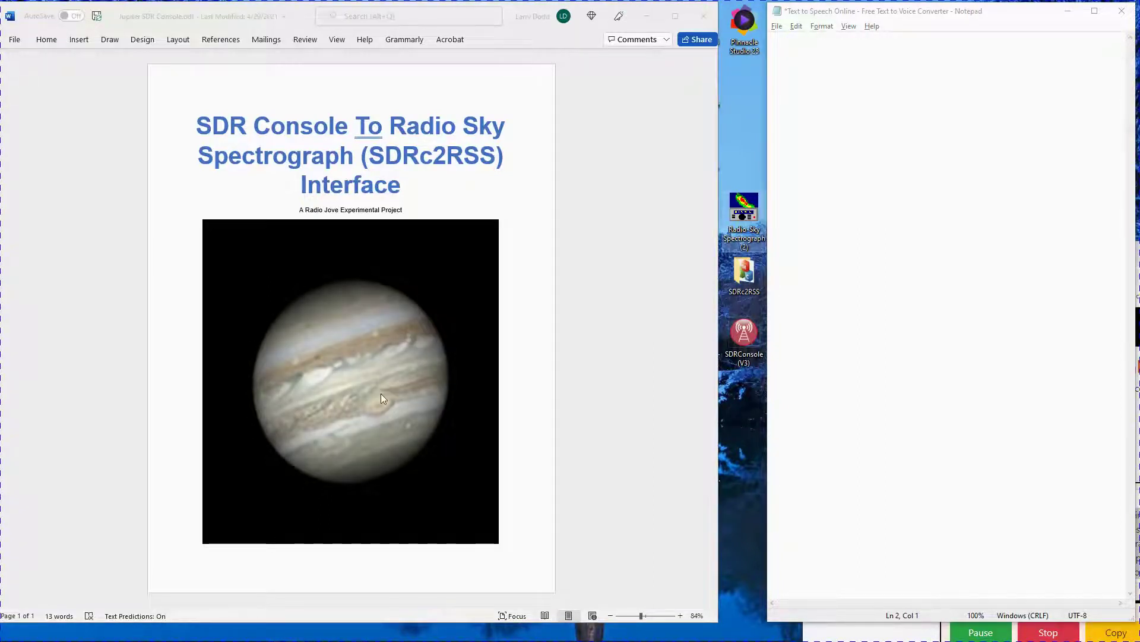
{"action": "left_click", "coordinate": [357, 389]}
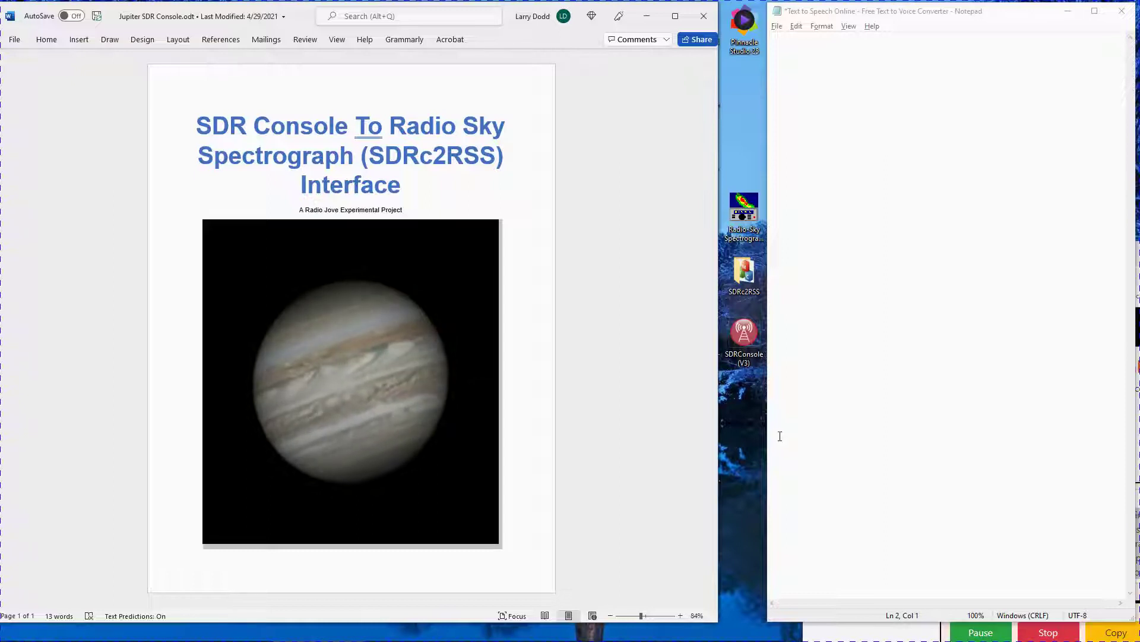
{"action": "left_click", "coordinate": [794, 378]}
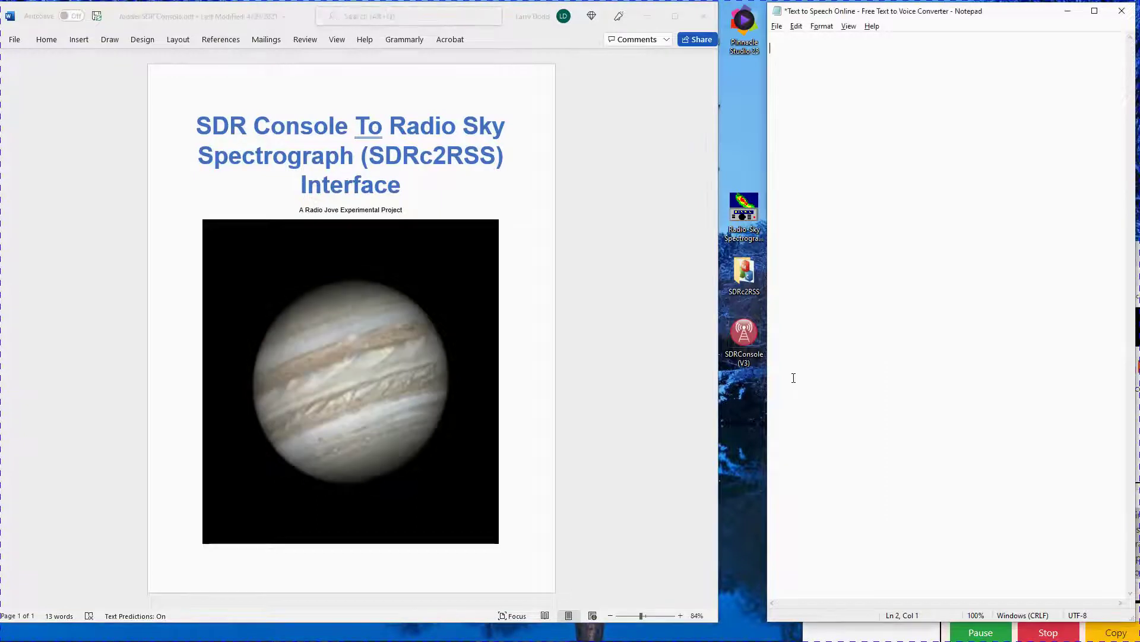
Launch SDR Console, search for SDRplay V2 radios, add the found device to the radio definitions and save the list.
{"action": "double_click", "coordinate": [745, 332]}
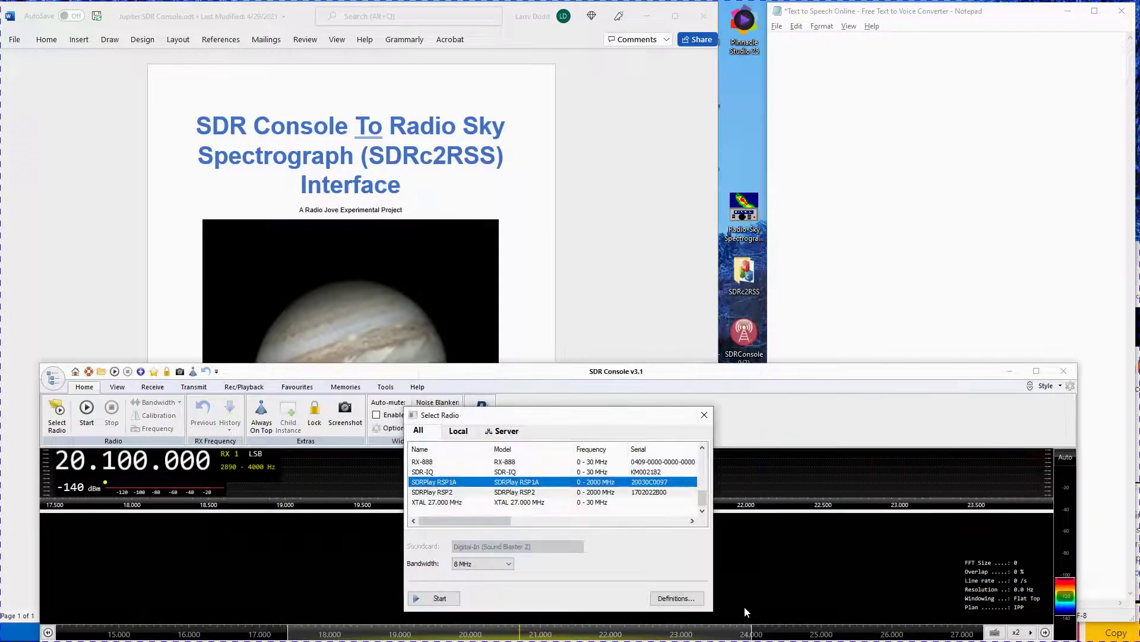
{"action": "left_click", "coordinate": [677, 600]}
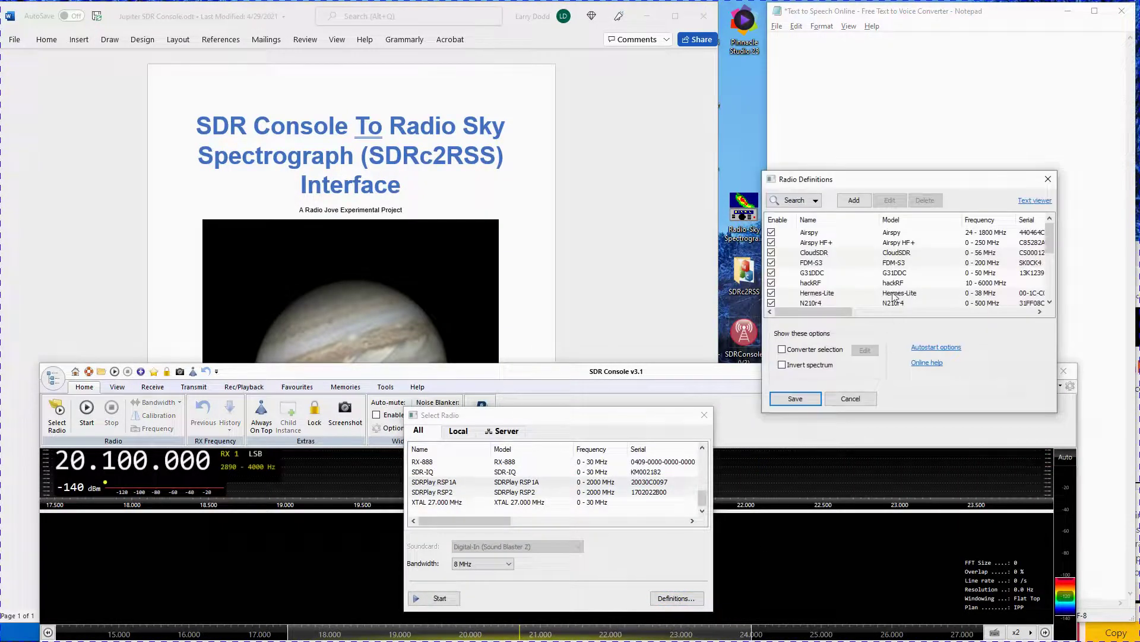
{"action": "left_click", "coordinate": [809, 202]}
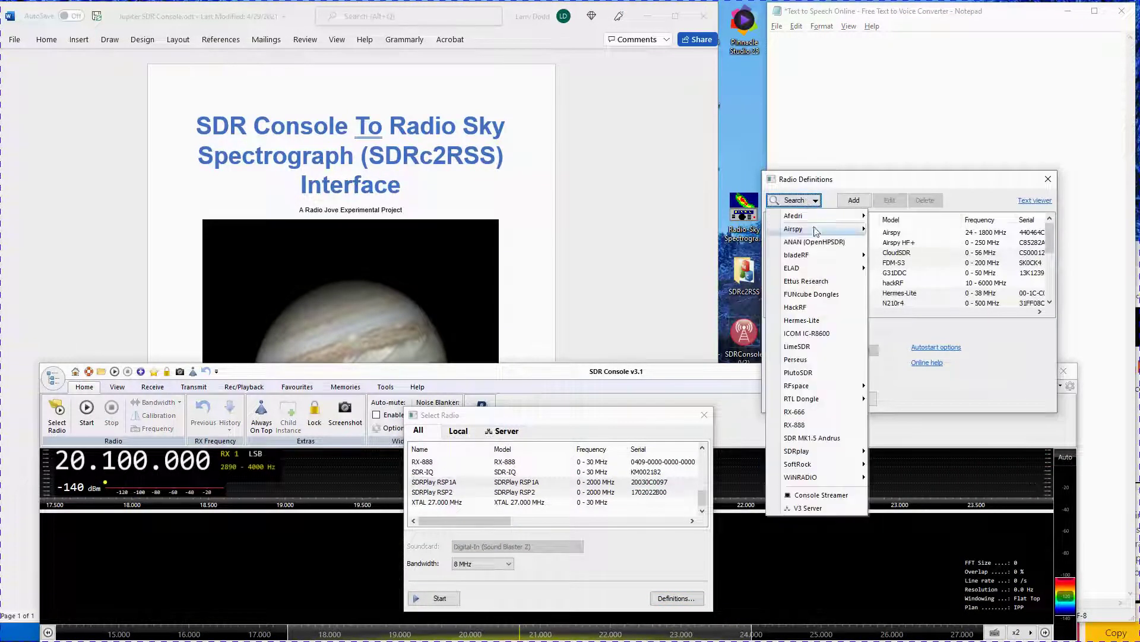
{"action": "mouse_move", "coordinate": [817, 455]}
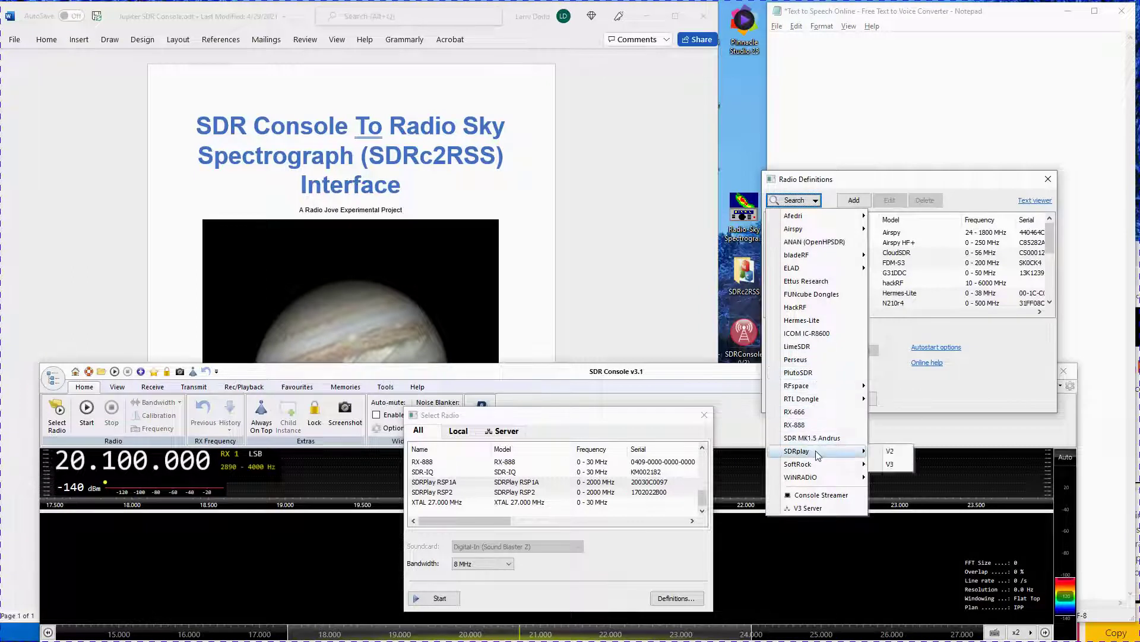
{"action": "left_click", "coordinate": [897, 454]}
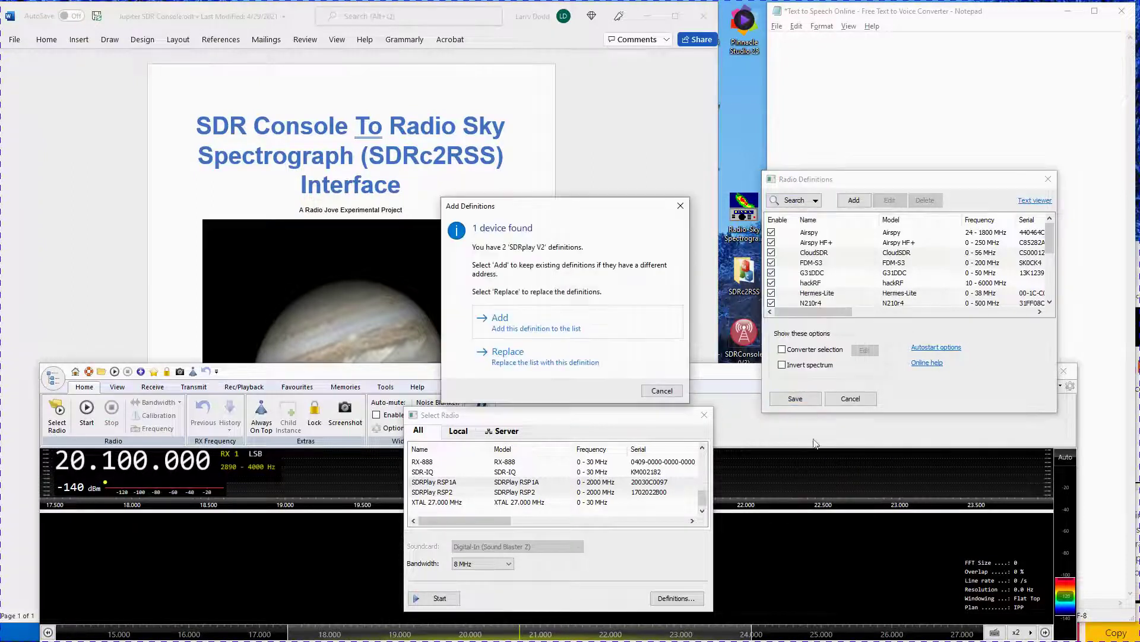
{"action": "left_click", "coordinate": [492, 321]}
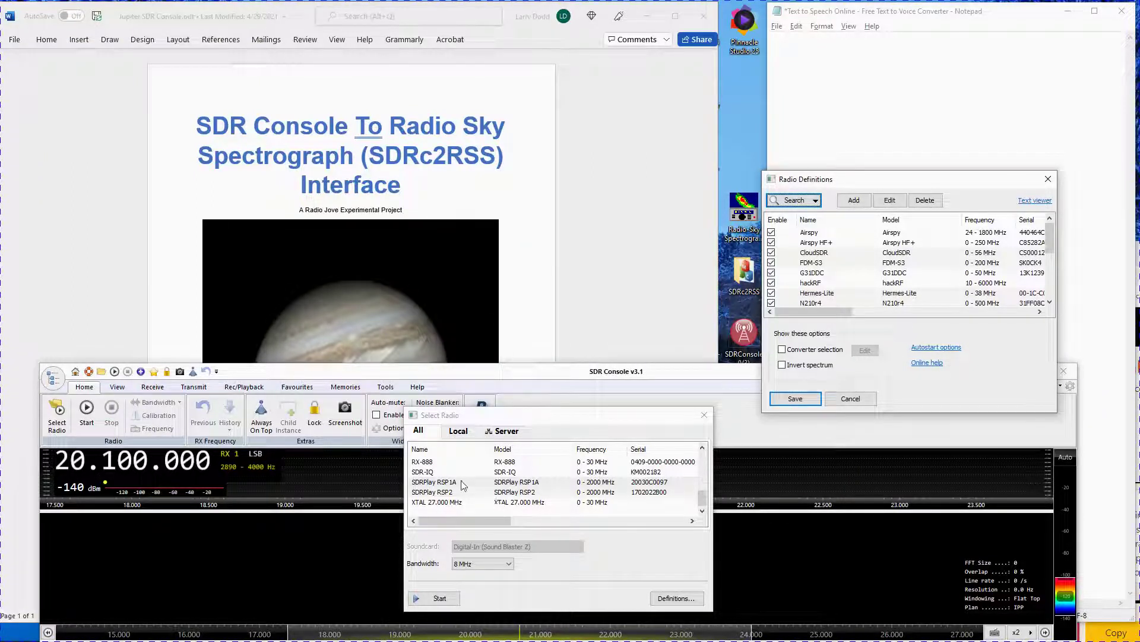
{"action": "scroll", "coordinate": [835, 264], "scroll_direction": "down", "scroll_amount": 5}
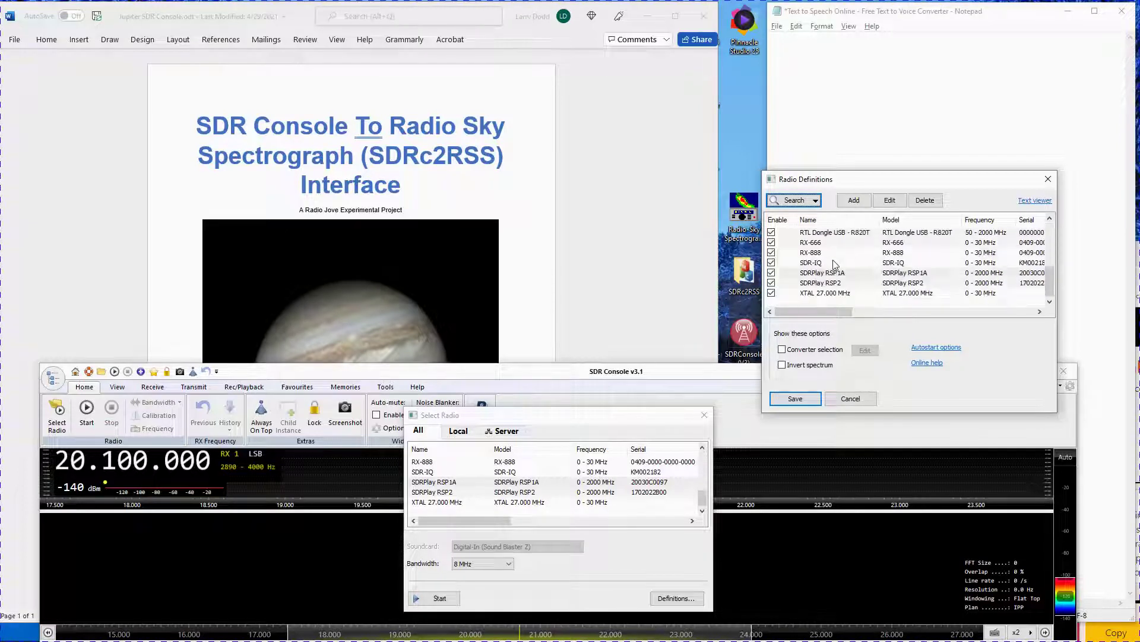
{"action": "left_click", "coordinate": [830, 273]}
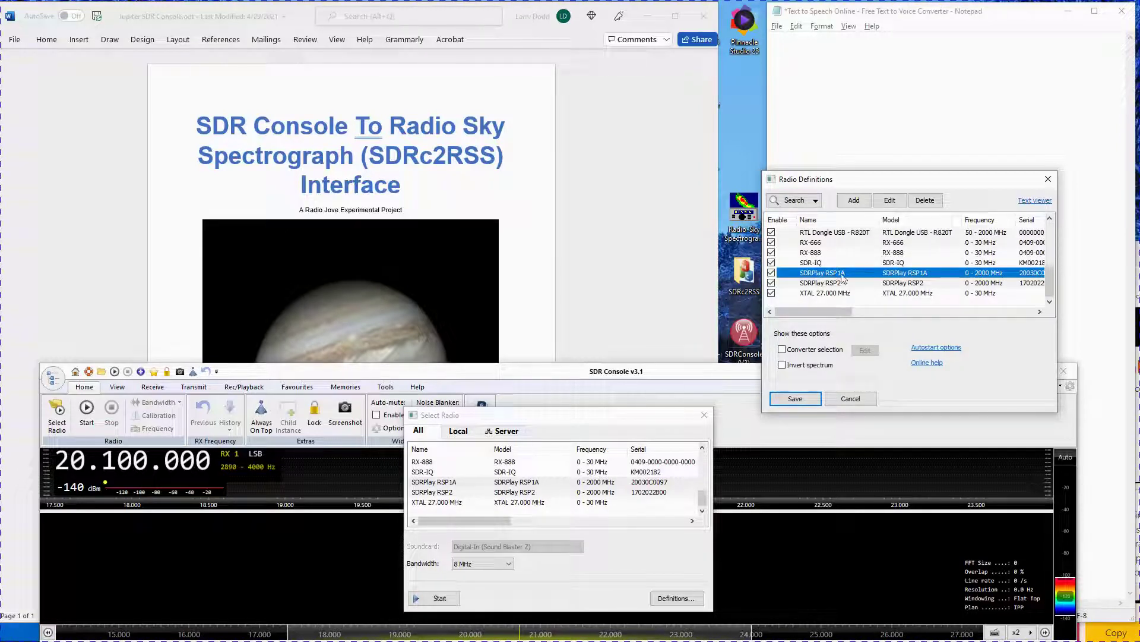
{"action": "left_click", "coordinate": [796, 399]}
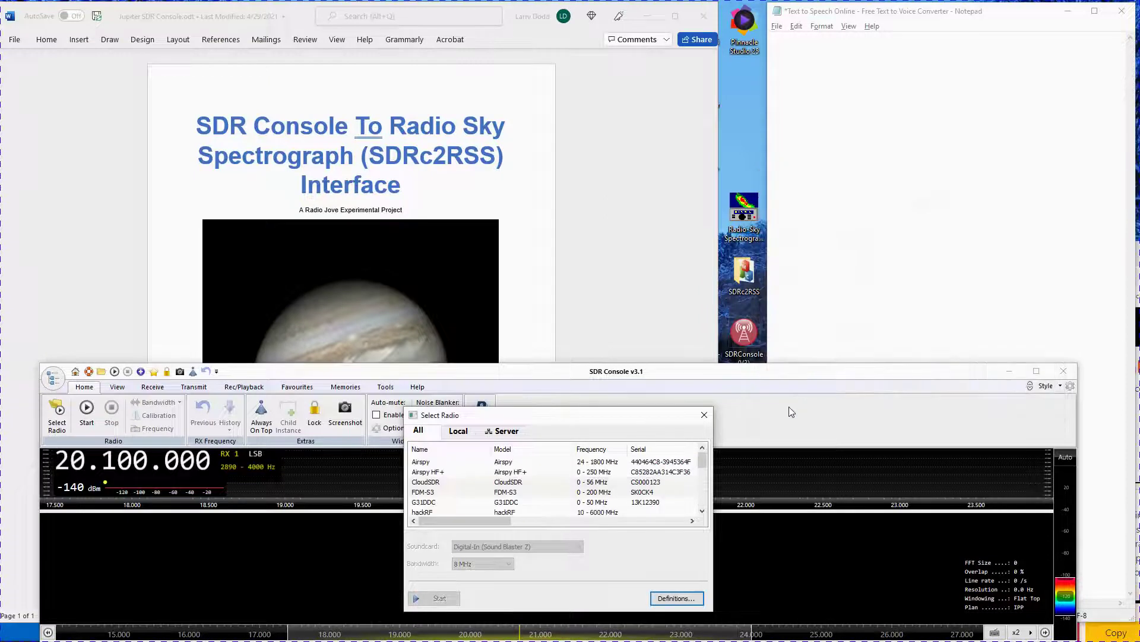
Start the SDRPlay RSP1A radio with a bandwidth of 8 MHz.
{"action": "scroll", "coordinate": [549, 492], "scroll_direction": "down", "scroll_amount": 3}
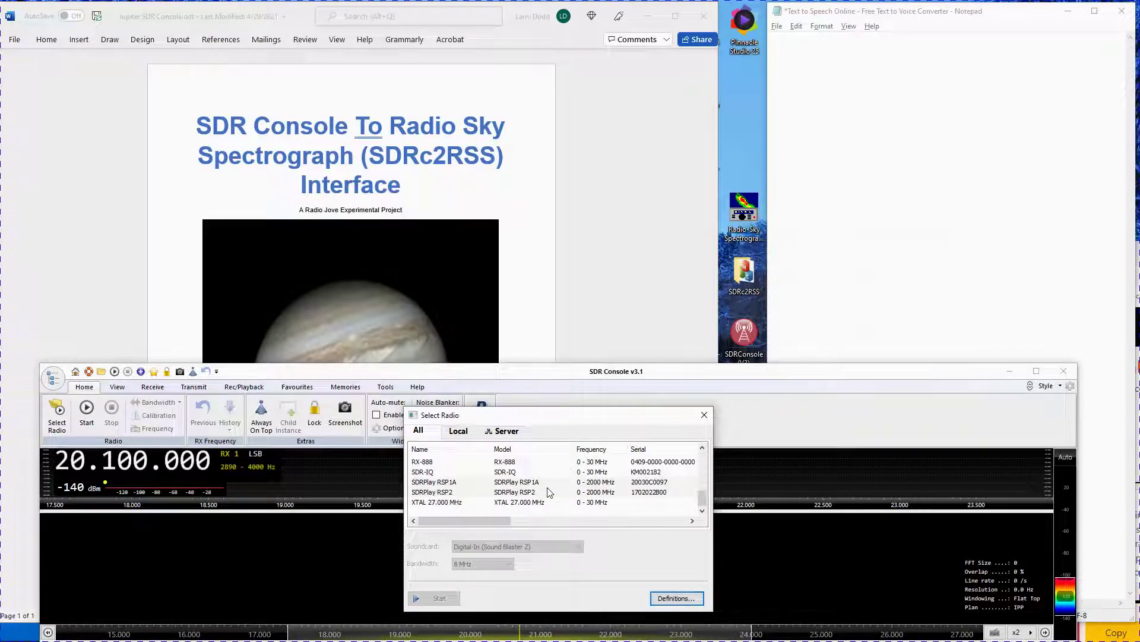
{"action": "left_click", "coordinate": [448, 485]}
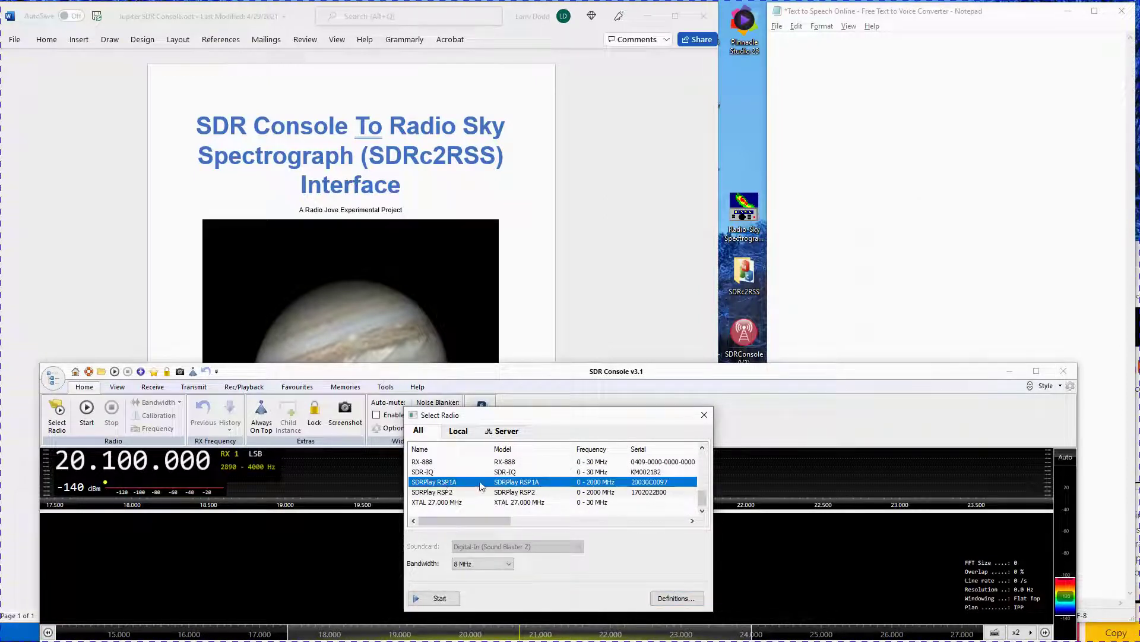
{"action": "left_click", "coordinate": [506, 564]}
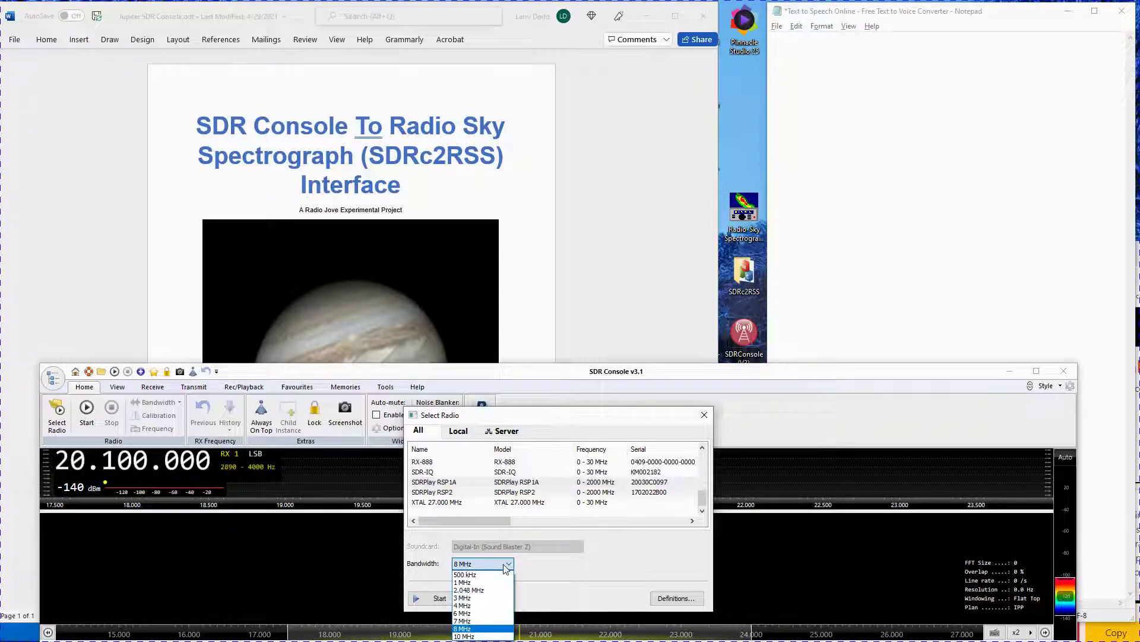
{"action": "left_click", "coordinate": [472, 630]}
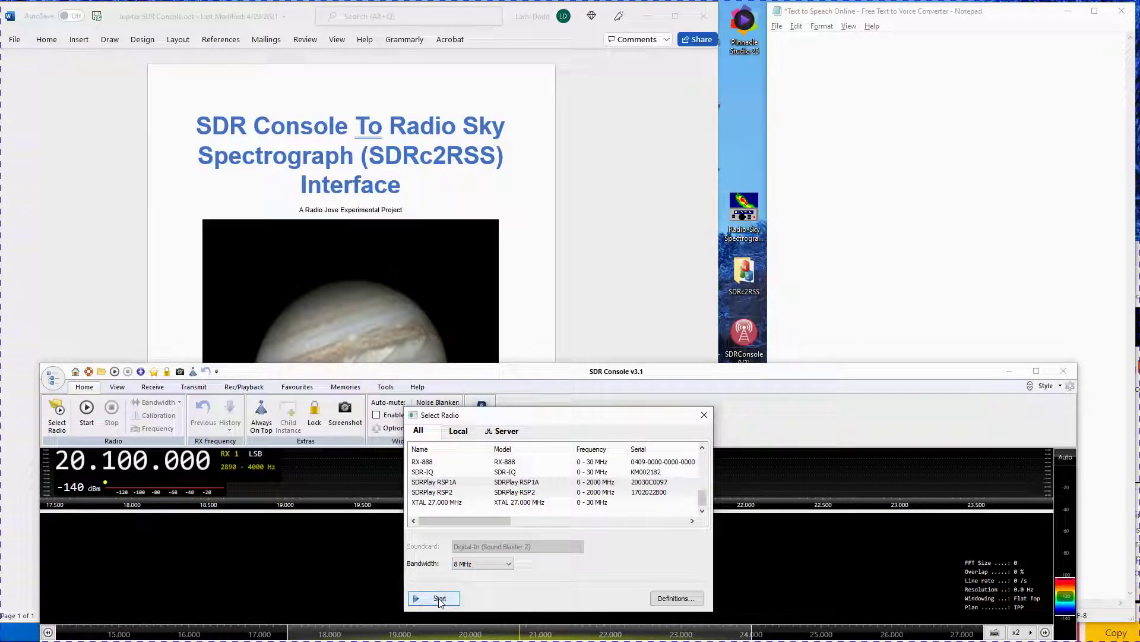
{"action": "left_click", "coordinate": [439, 598]}
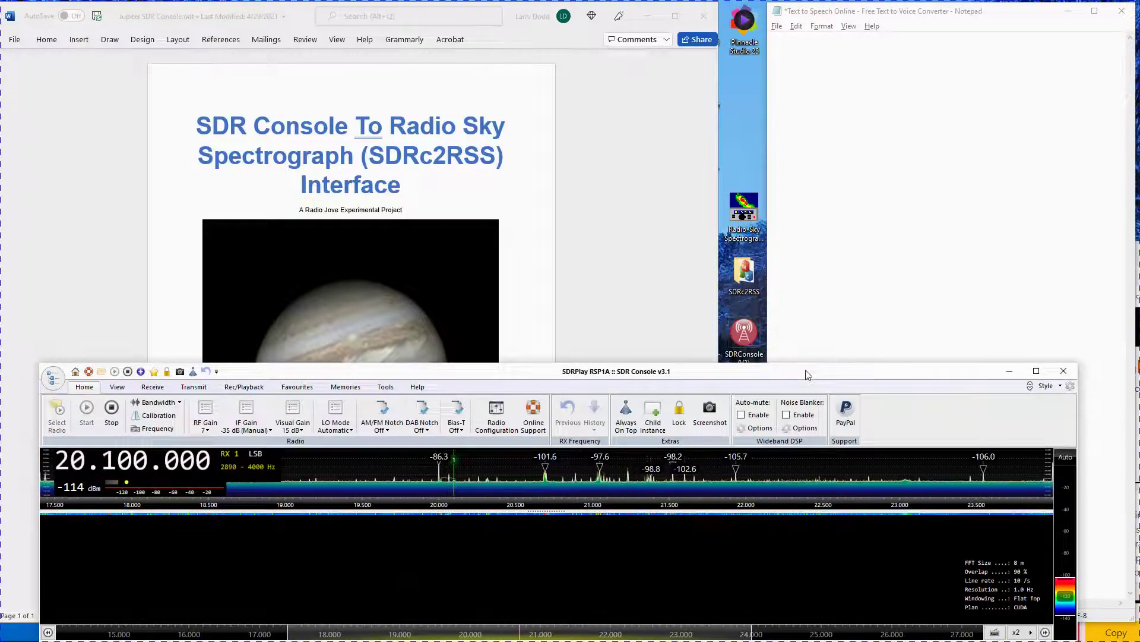
Check the Data Repeater setup, including its start status, automatic start option and port number, and accept the settings.
{"action": "left_click_drag", "start_coordinate": [800, 360], "coordinate": [797, 367]}
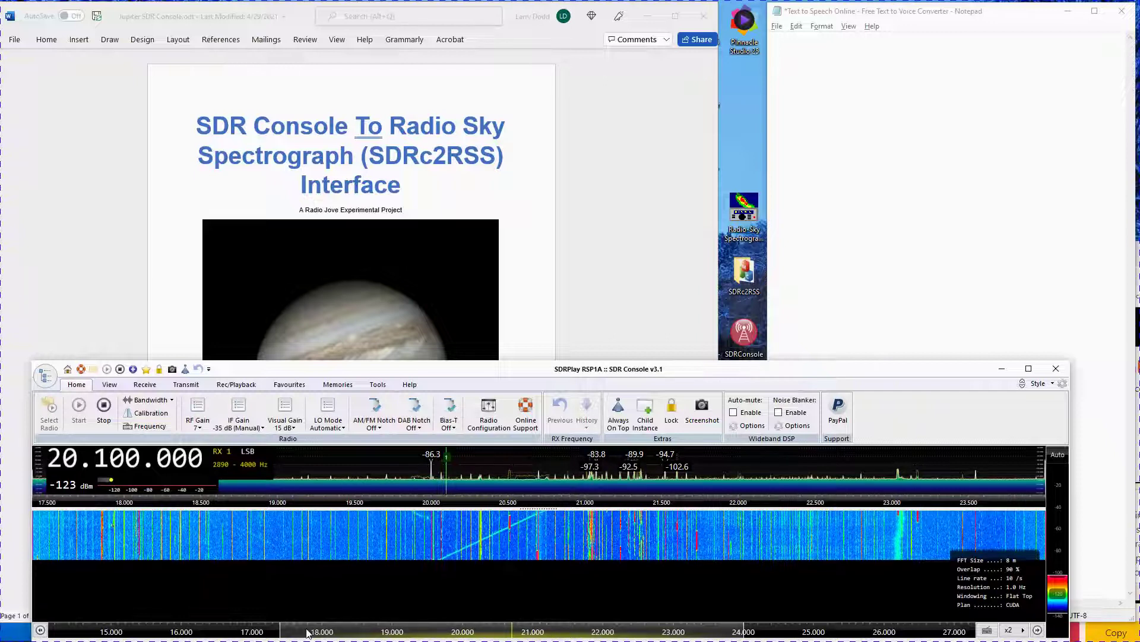
{"action": "left_click_drag", "start_coordinate": [278, 629], "coordinate": [279, 631]}
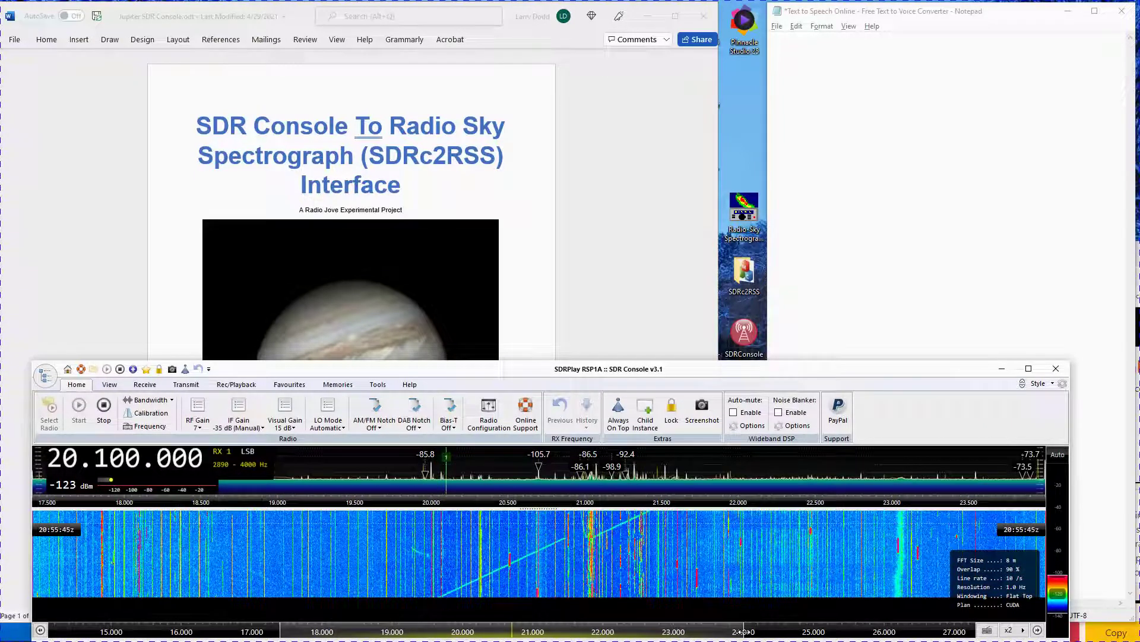
{"action": "left_click", "coordinate": [110, 384]}
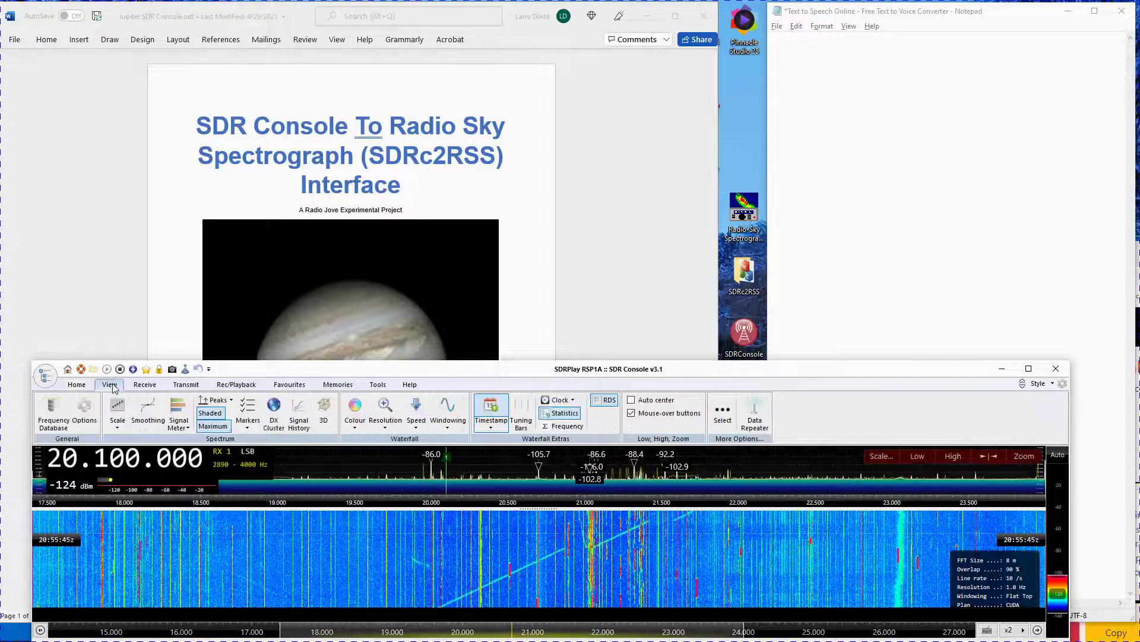
{"action": "left_click", "coordinate": [758, 419]}
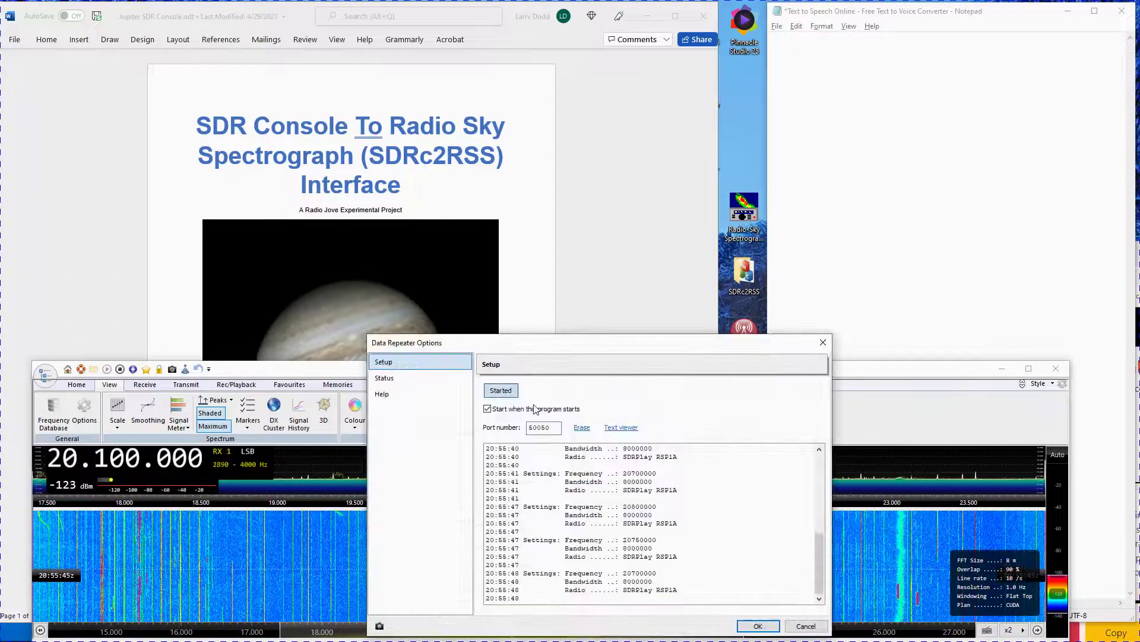
{"action": "left_click", "coordinate": [758, 626]}
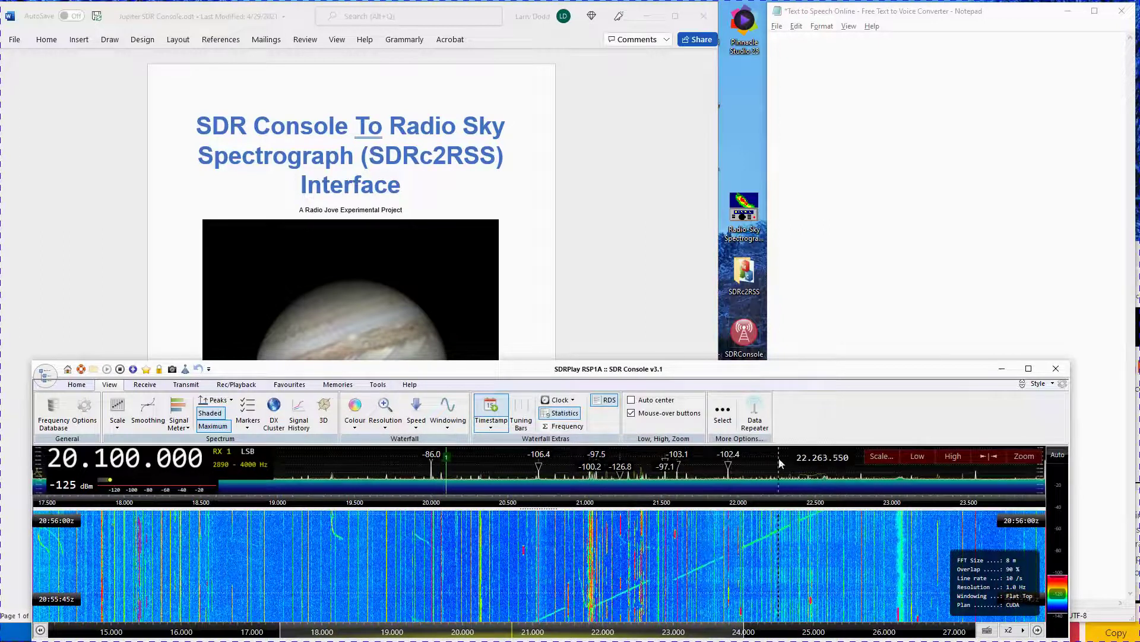
Review the radio's available RF gain, IF gain, visual gain and LO mode settings.
{"action": "left_click", "coordinate": [77, 385]}
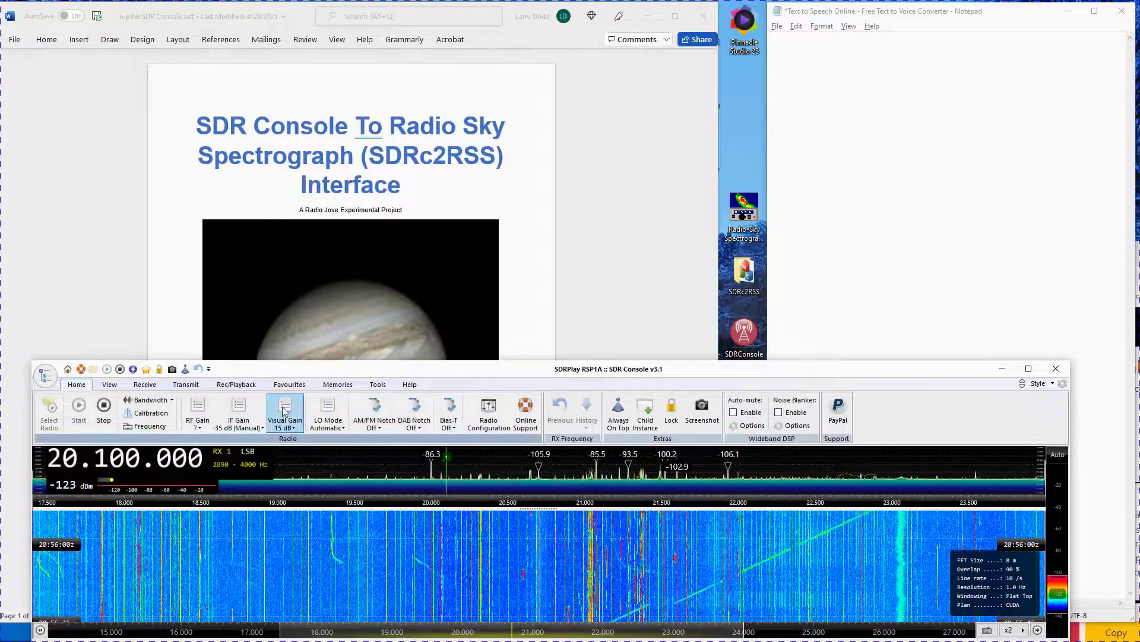
{"action": "left_click", "coordinate": [203, 414]}
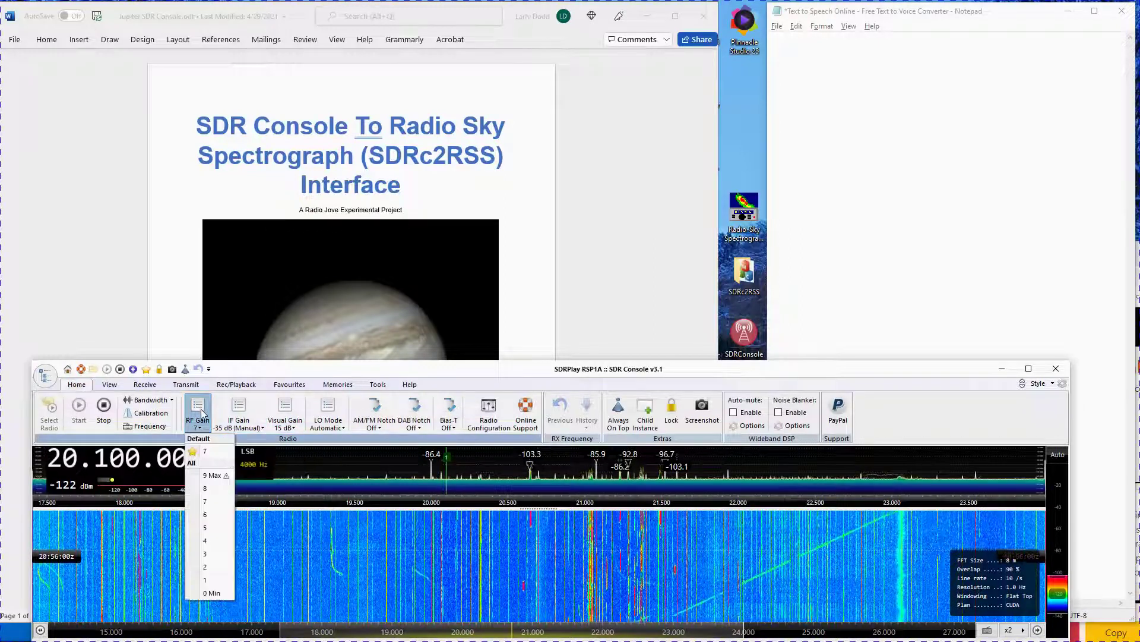
{"action": "left_click", "coordinate": [214, 418]}
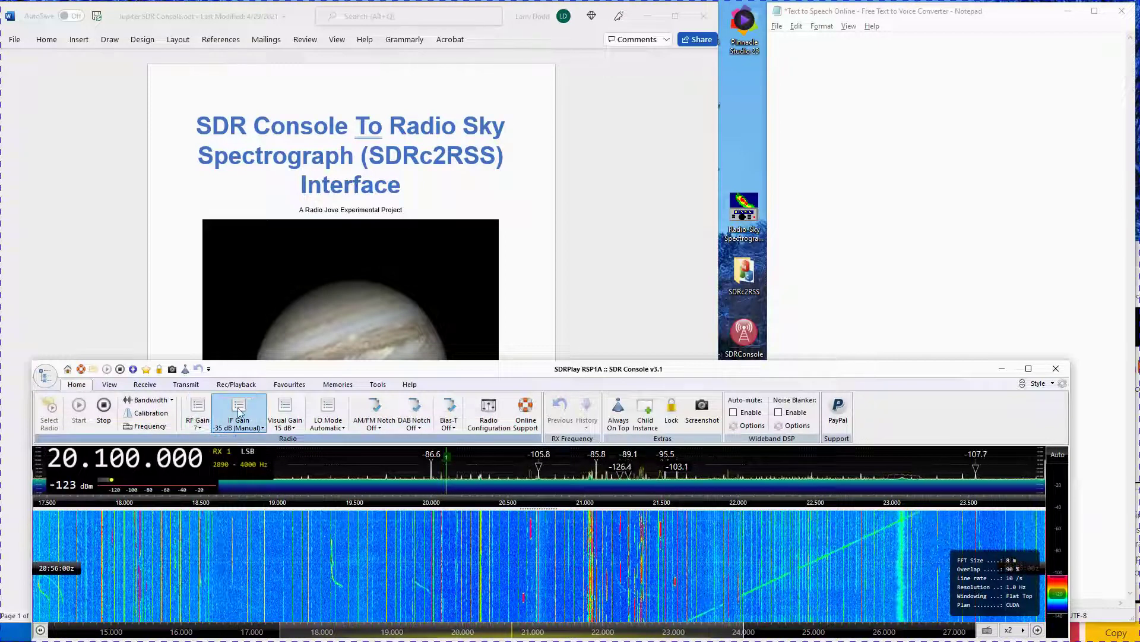
{"action": "left_click", "coordinate": [238, 409]}
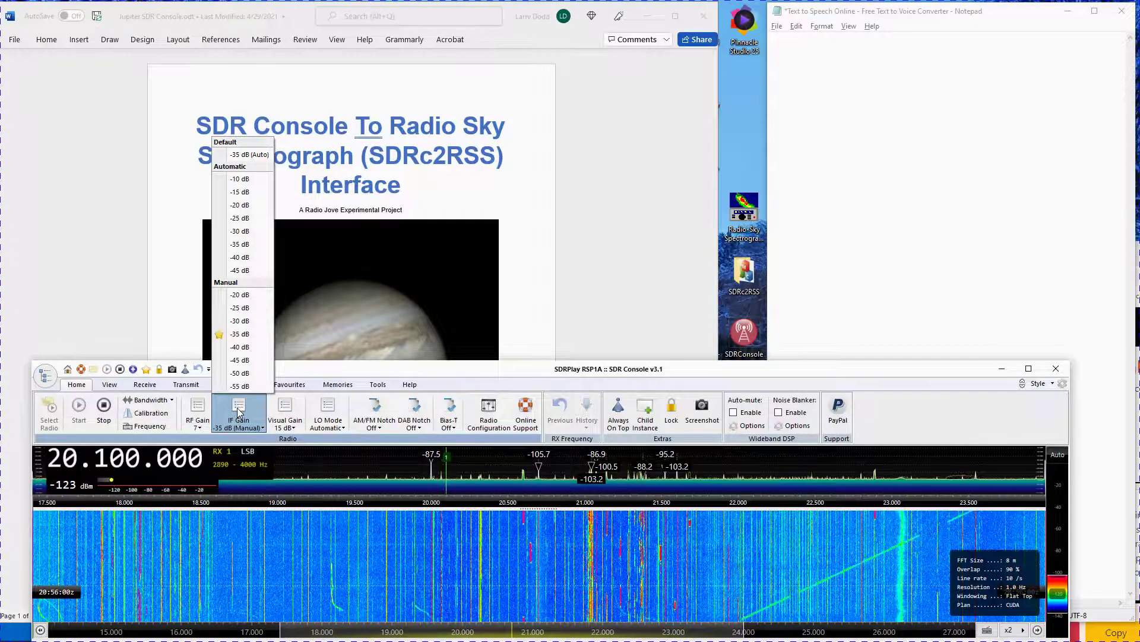
{"action": "left_click", "coordinate": [237, 408]}
{"action": "left_click", "coordinate": [291, 414]}
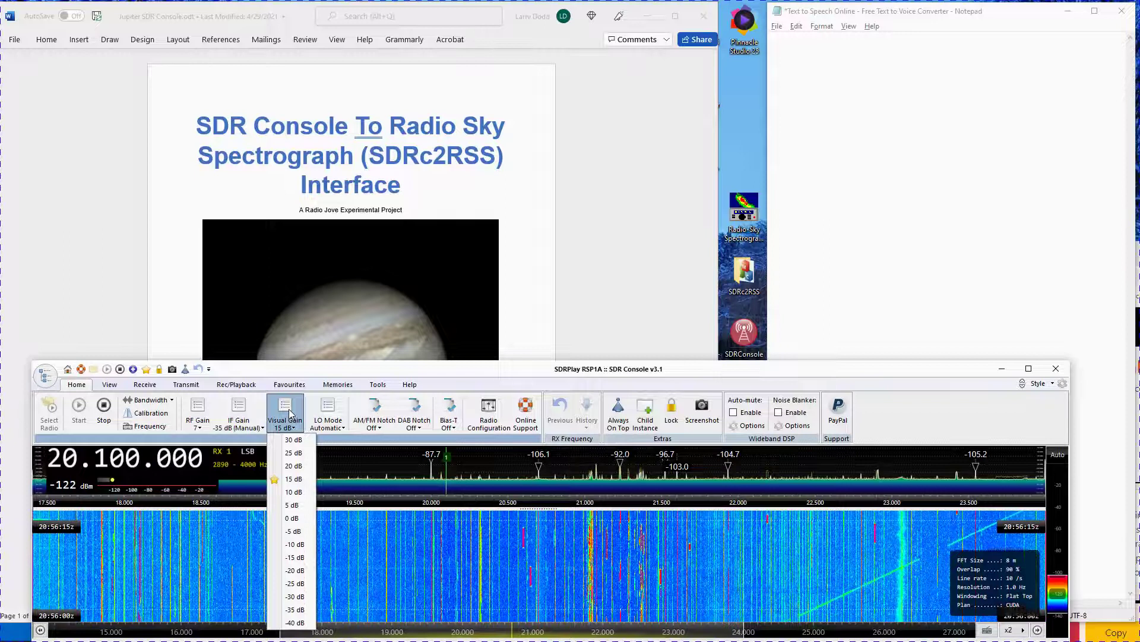
{"action": "left_click", "coordinate": [329, 414]}
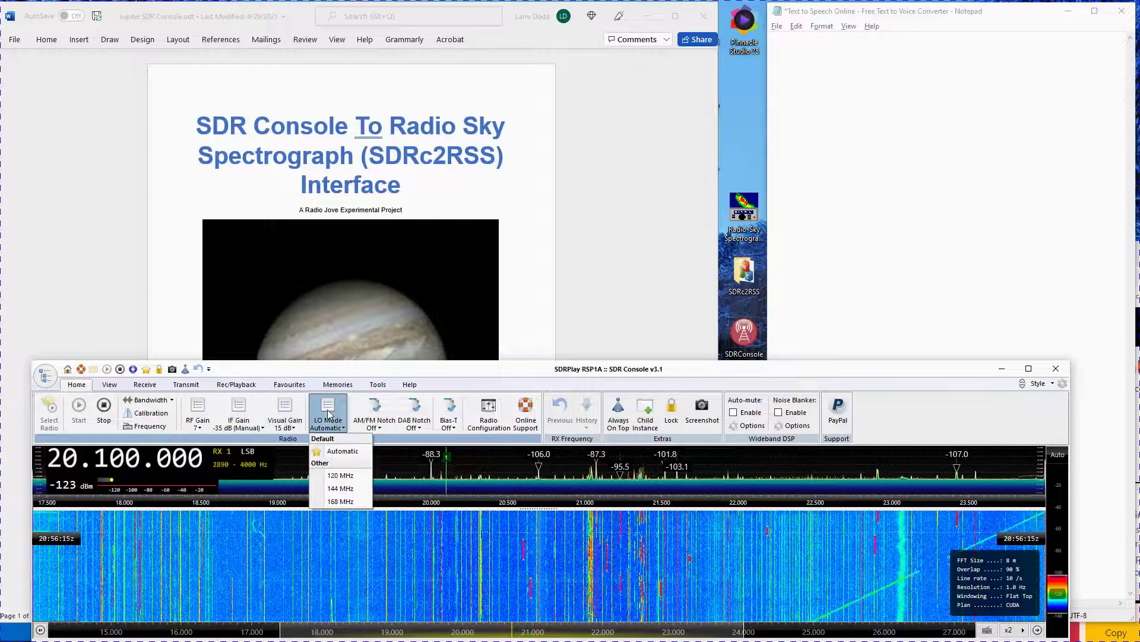
{"action": "left_click", "coordinate": [329, 414]}
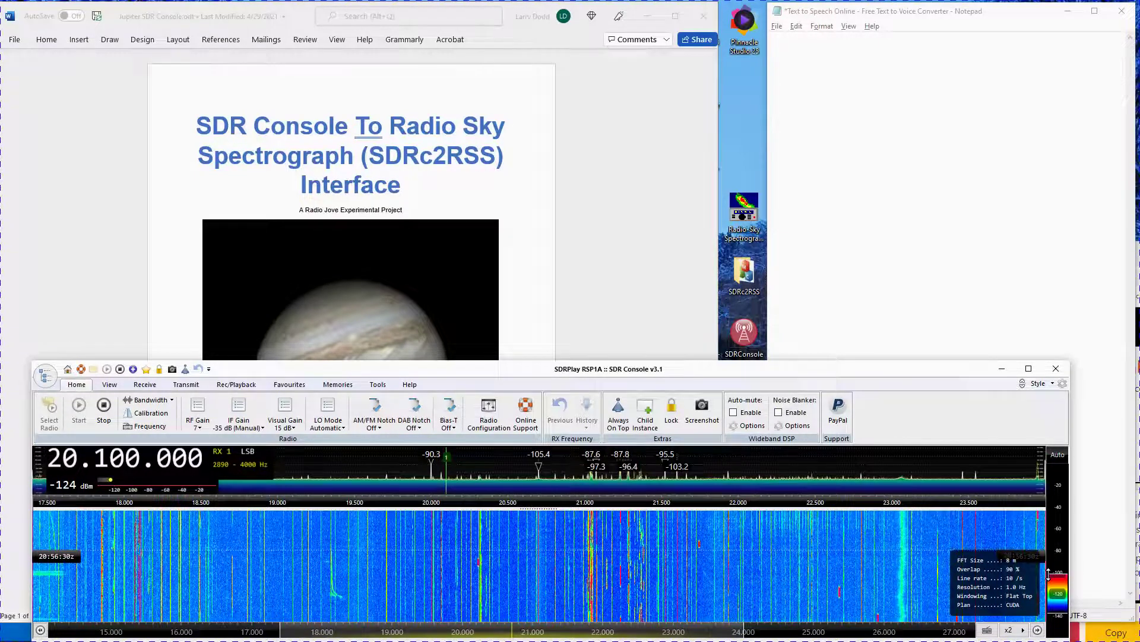
{"action": "mouse_move", "coordinate": [1049, 611]}
{"action": "left_mouse_down"}
{"action": "mouse_move", "coordinate": [1048, 600]}
{"action": "mouse_move", "coordinate": [1046, 618]}
{"action": "left_mouse_up"}
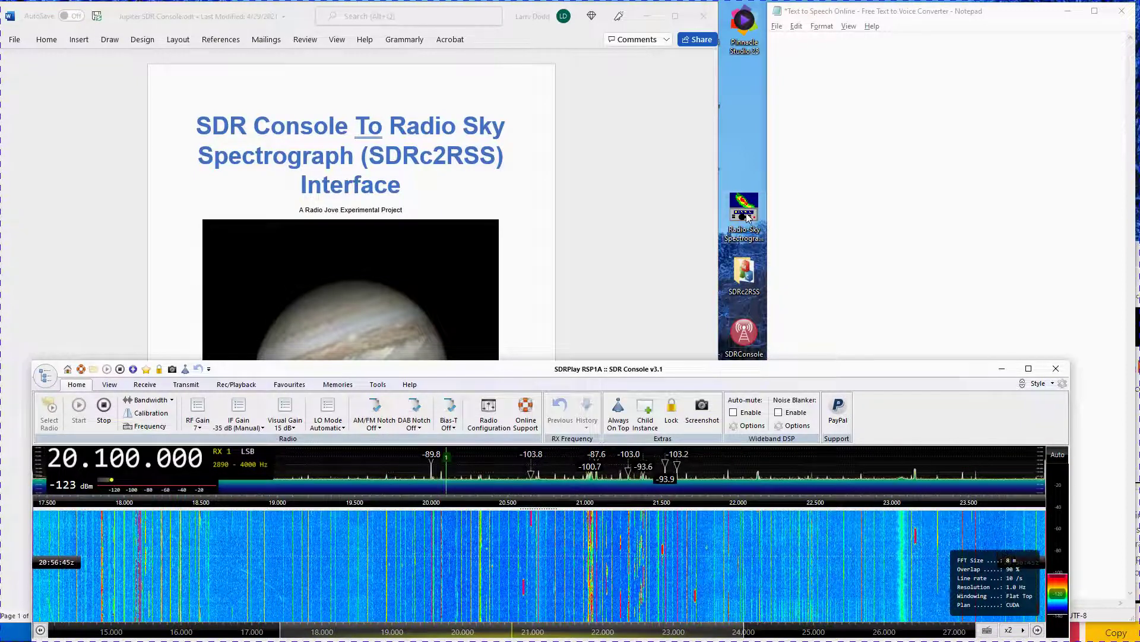
Run SDRc2RSS (1).exe from the SDRc2RSS desktop folder, close the folder and move the program's window clear of the radio controls.
{"action": "double_click", "coordinate": [744, 276]}
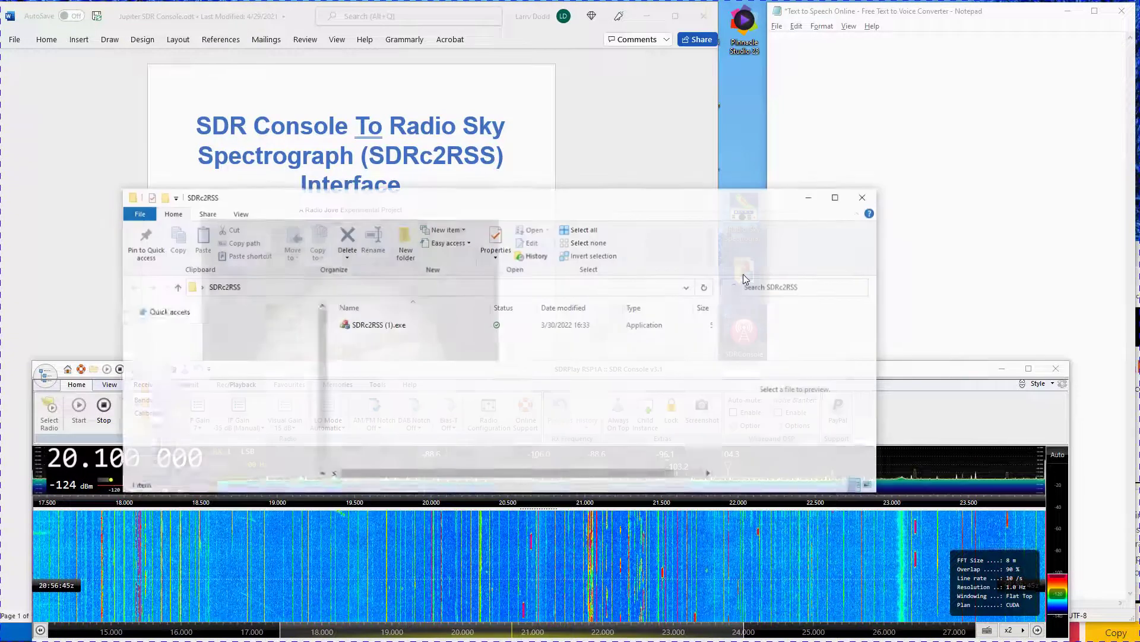
{"action": "left_click", "coordinate": [386, 328]}
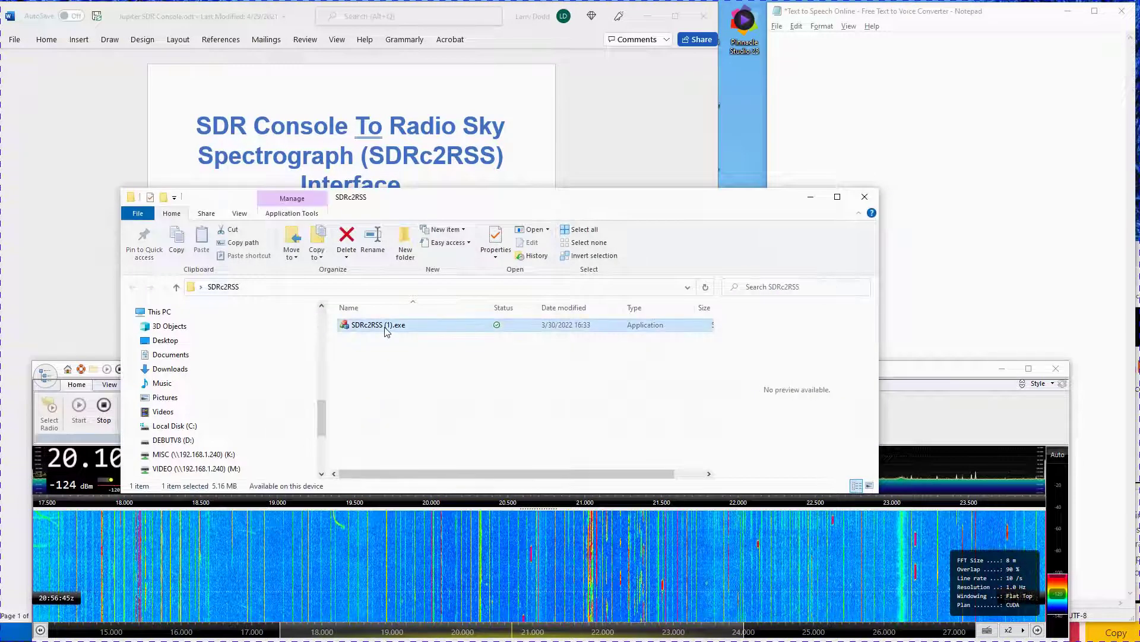
{"action": "double_click", "coordinate": [386, 325]}
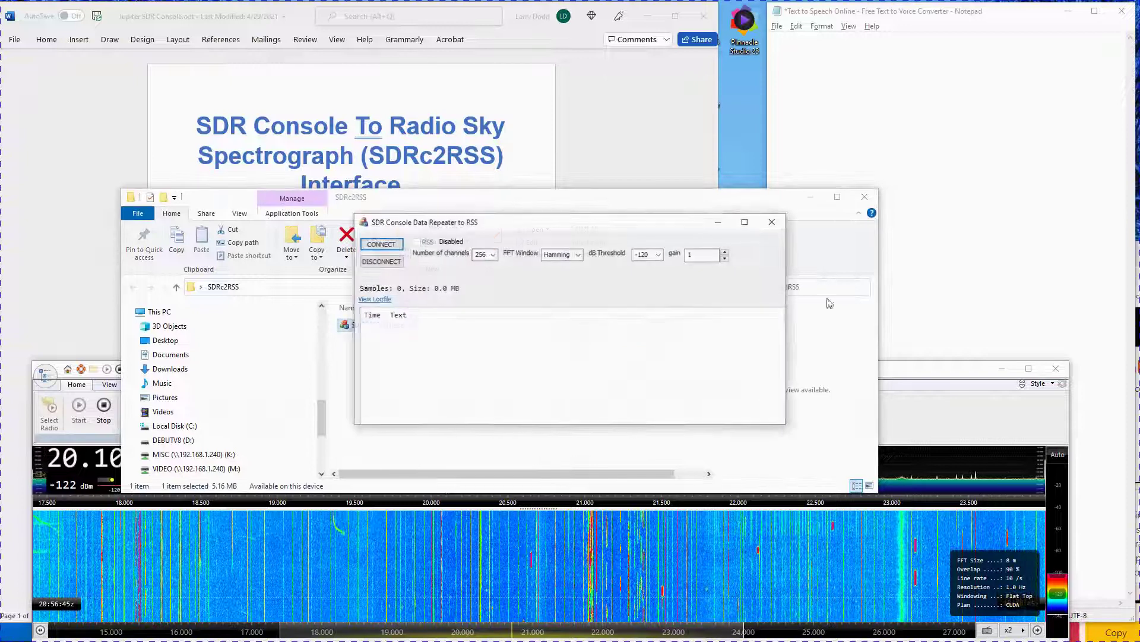
{"action": "left_click", "coordinate": [865, 198]}
{"action": "left_click_drag", "start_coordinate": [618, 232], "coordinate": [709, 245]}
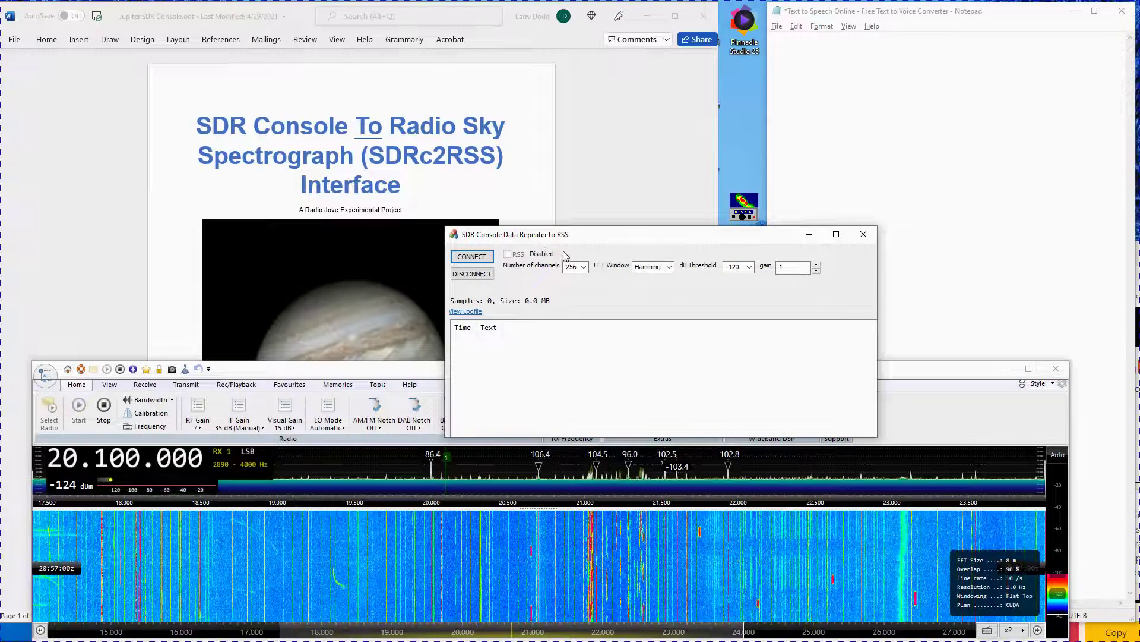
Configure the data repeater with 512 channels, a Hamming FFT window, a -150 dB threshold and a gain of 1.1.
{"action": "left_click", "coordinate": [585, 268]}
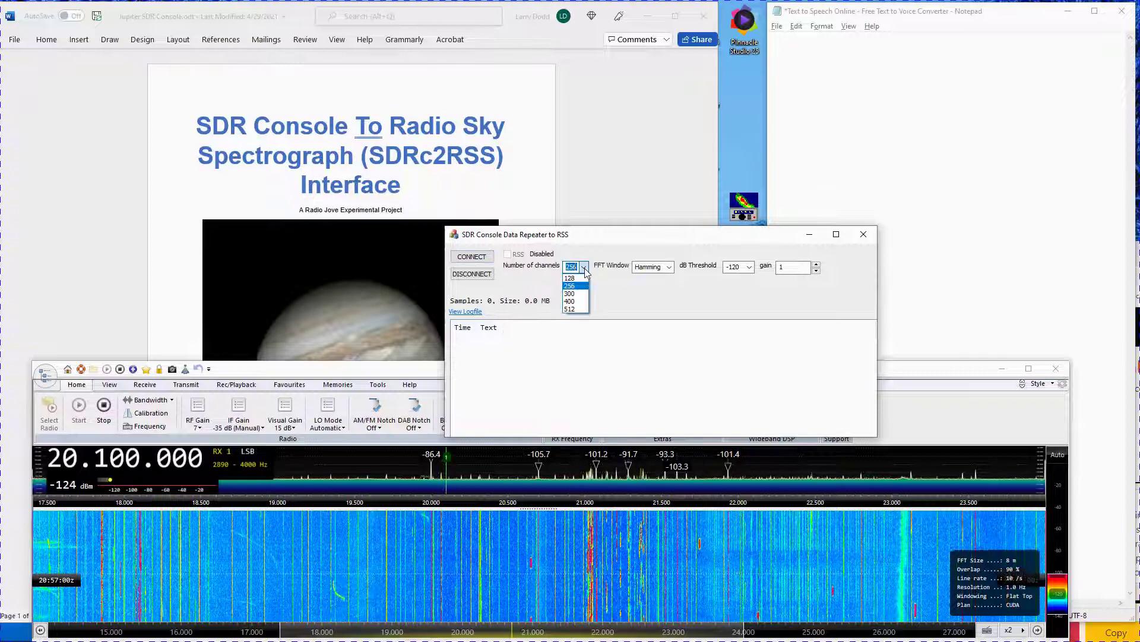
{"action": "left_click", "coordinate": [575, 309]}
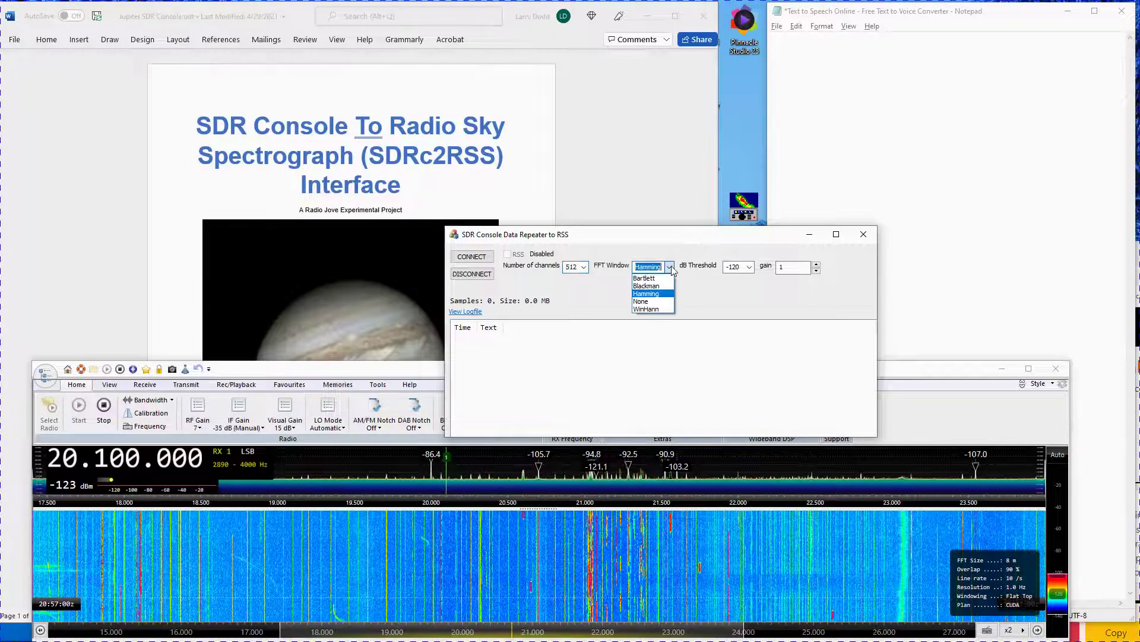
{"action": "left_click", "coordinate": [655, 295]}
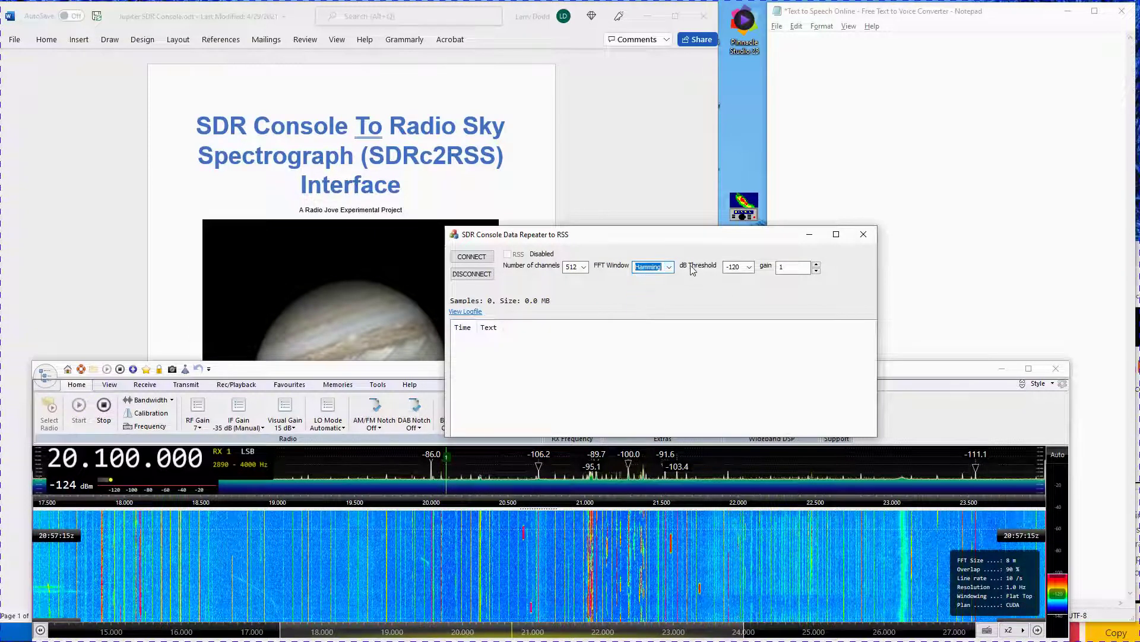
{"action": "left_click", "coordinate": [750, 266]}
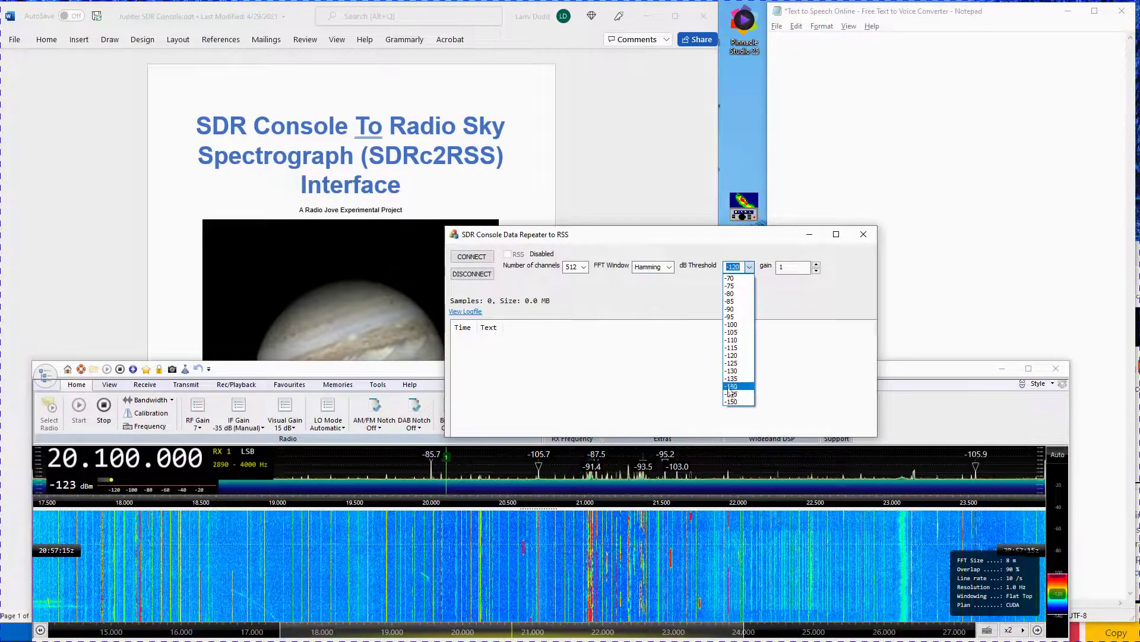
{"action": "left_click", "coordinate": [735, 402]}
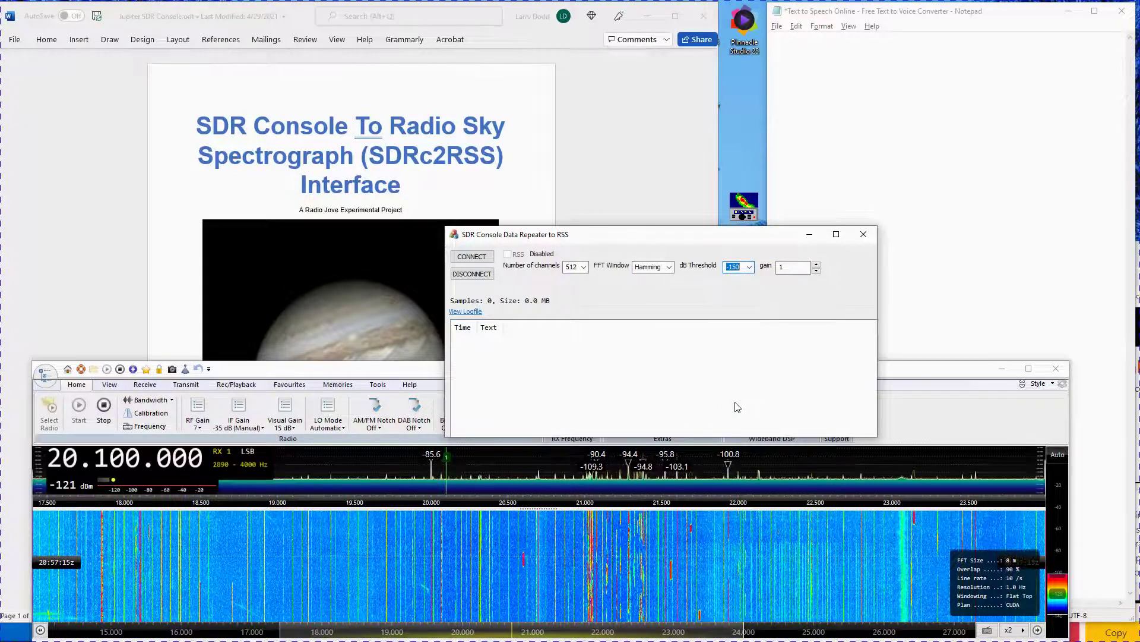
{"action": "left_click", "coordinate": [817, 264]}
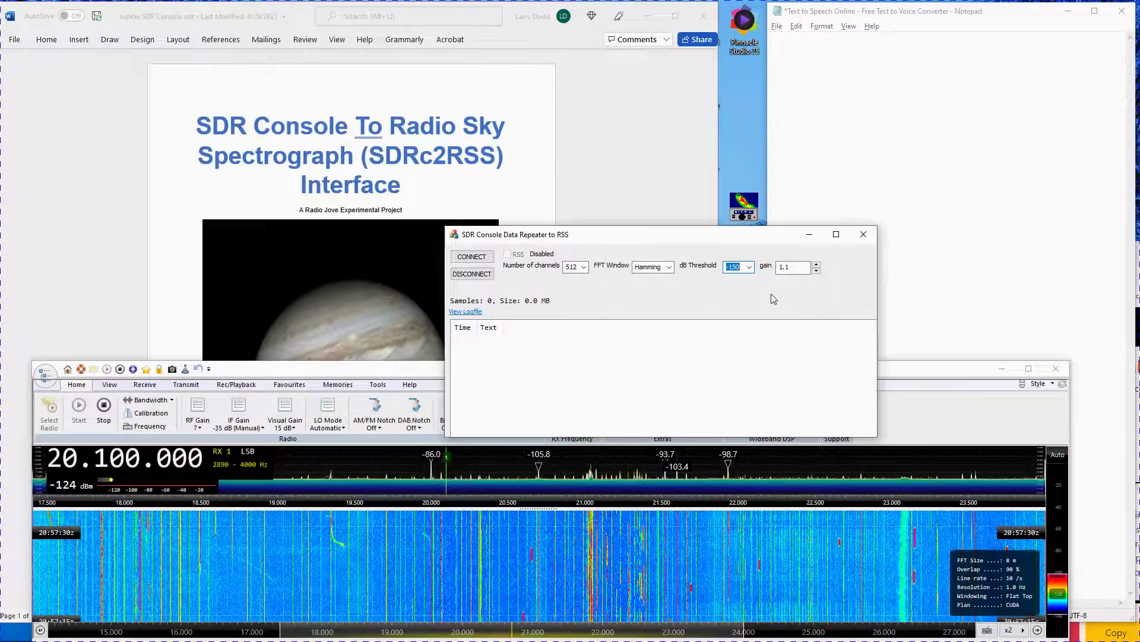
Connect the repeater to localhost on port 50050 with UDP listener port 50055, enable RSS output and arrange its window to show the whole log.
{"action": "left_click", "coordinate": [474, 258]}
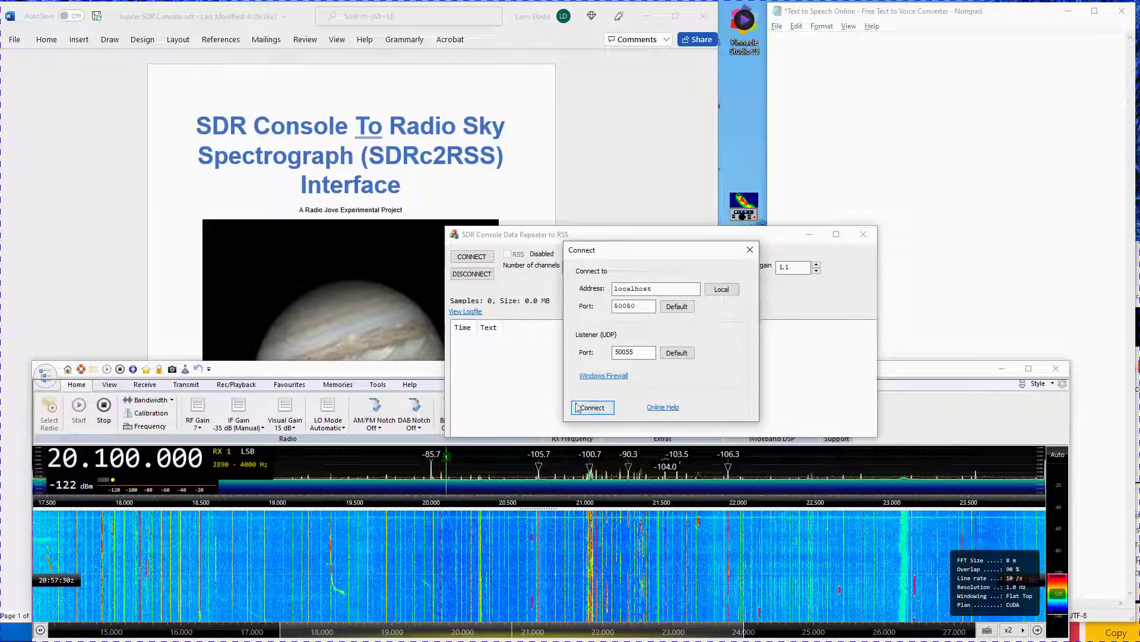
{"action": "left_click", "coordinate": [593, 407]}
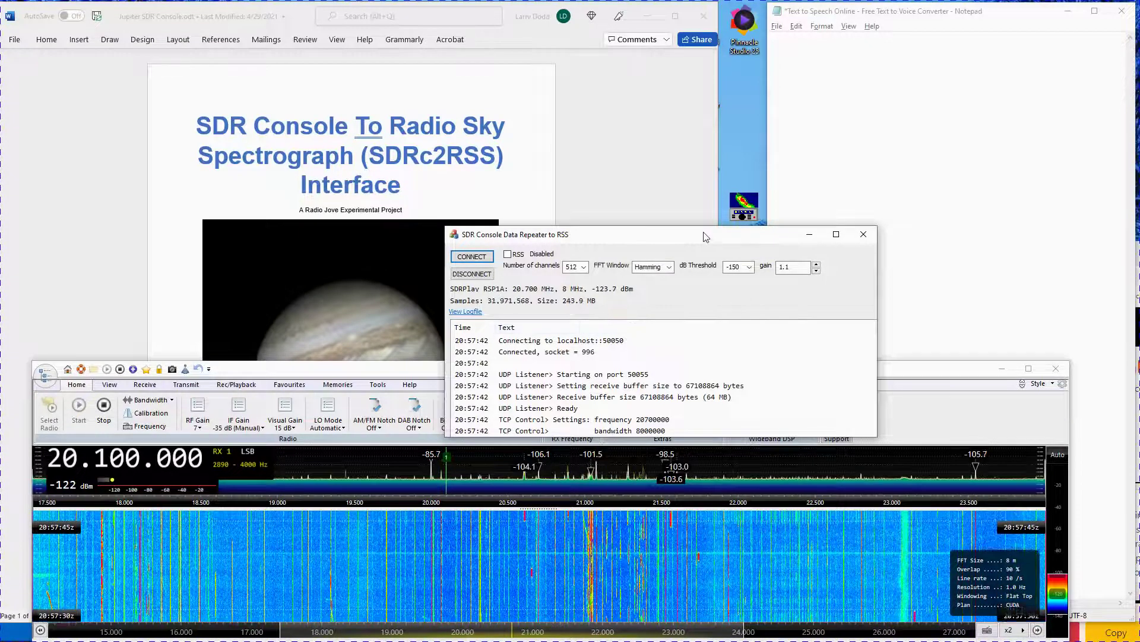
{"action": "left_click_drag", "start_coordinate": [699, 236], "coordinate": [296, 72]}
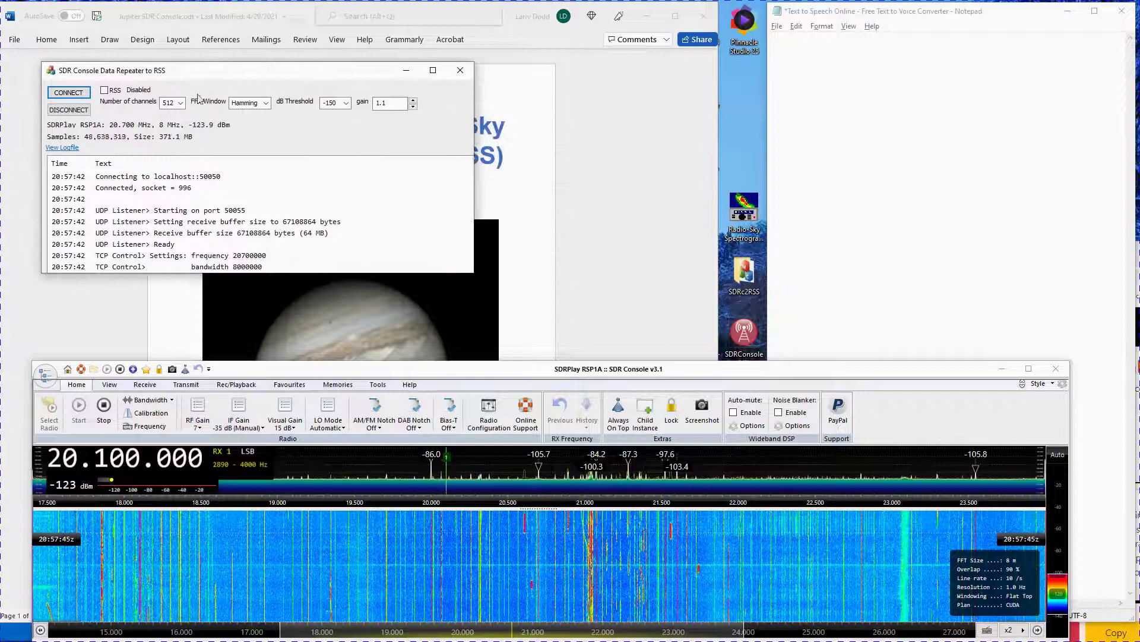
{"action": "left_click", "coordinate": [104, 90]}
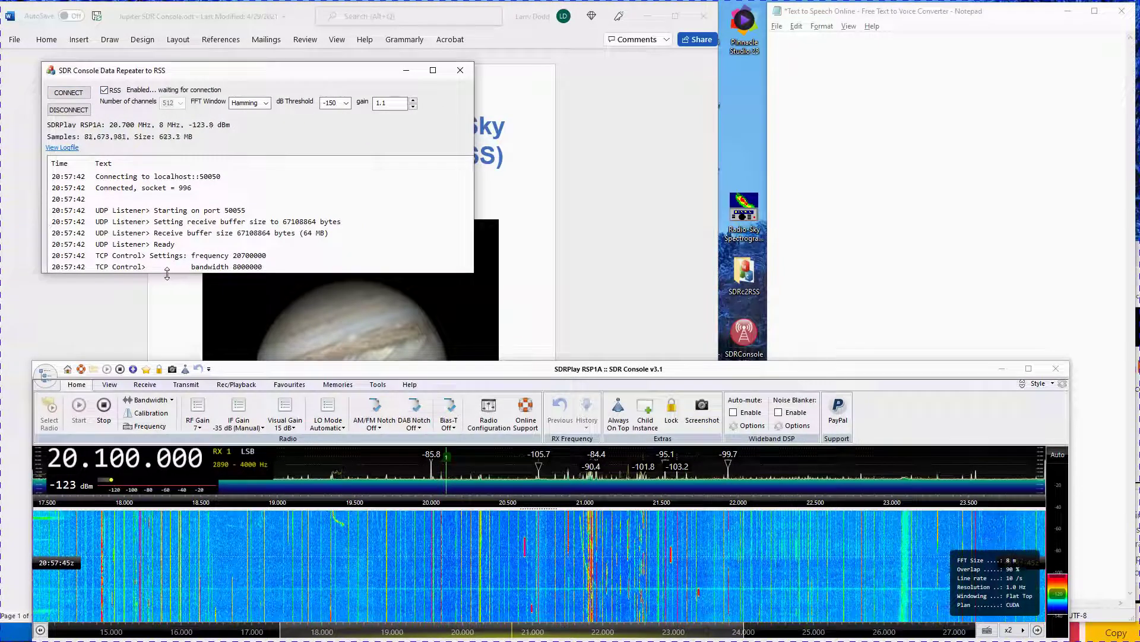
{"action": "left_click_drag", "start_coordinate": [167, 272], "coordinate": [145, 357]}
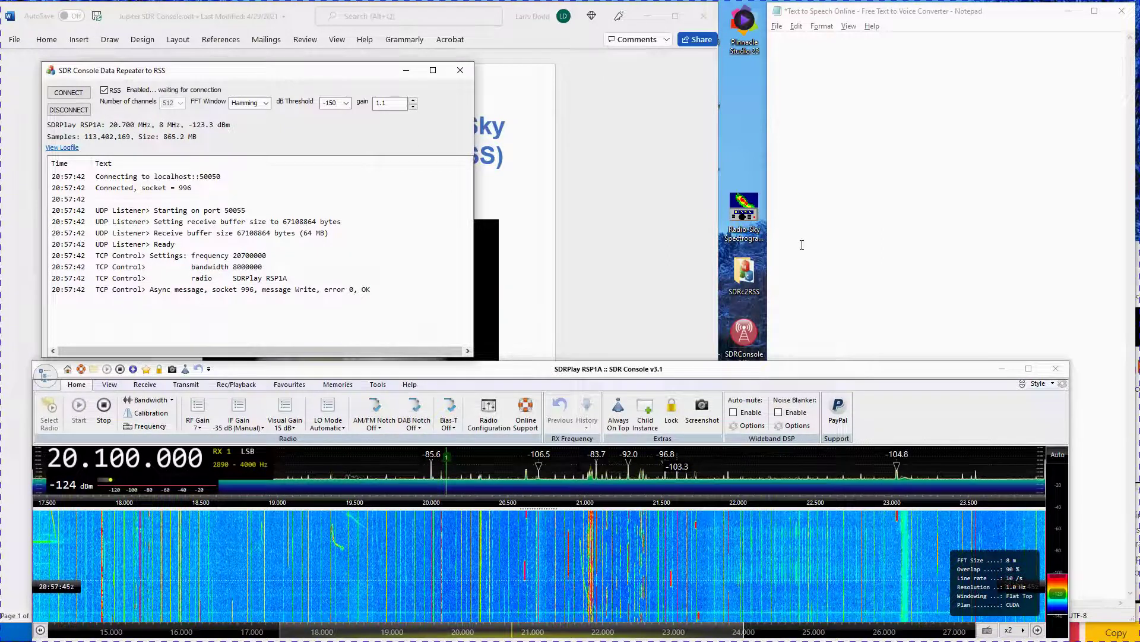
Launch Radio-Sky Spectrograph from the desktop and arrange its window beside the data repeater window.
{"action": "double_click", "coordinate": [740, 212]}
{"action": "left_click_drag", "start_coordinate": [572, 12], "coordinate": [765, 14]}
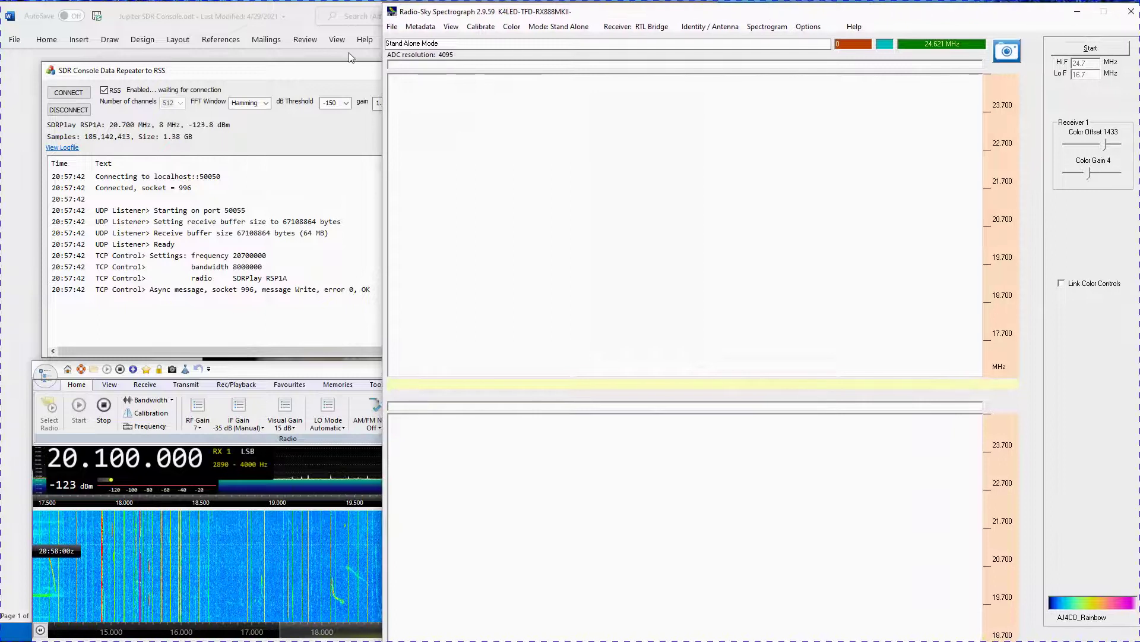
{"action": "left_click_drag", "start_coordinate": [331, 73], "coordinate": [265, 19]}
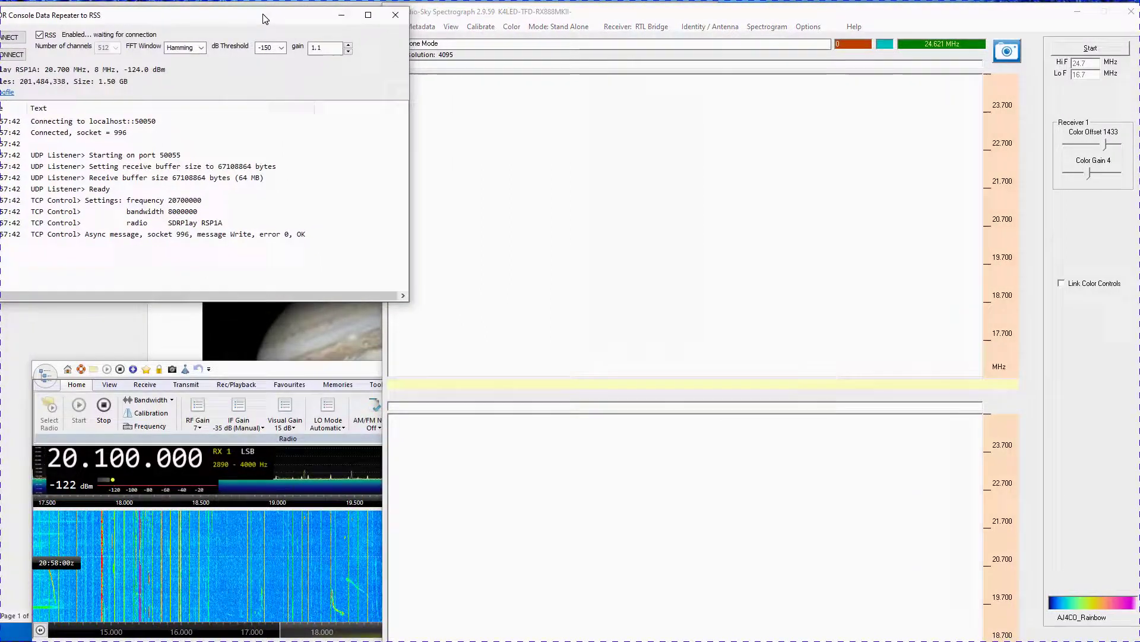
{"action": "left_click", "coordinate": [581, 129]}
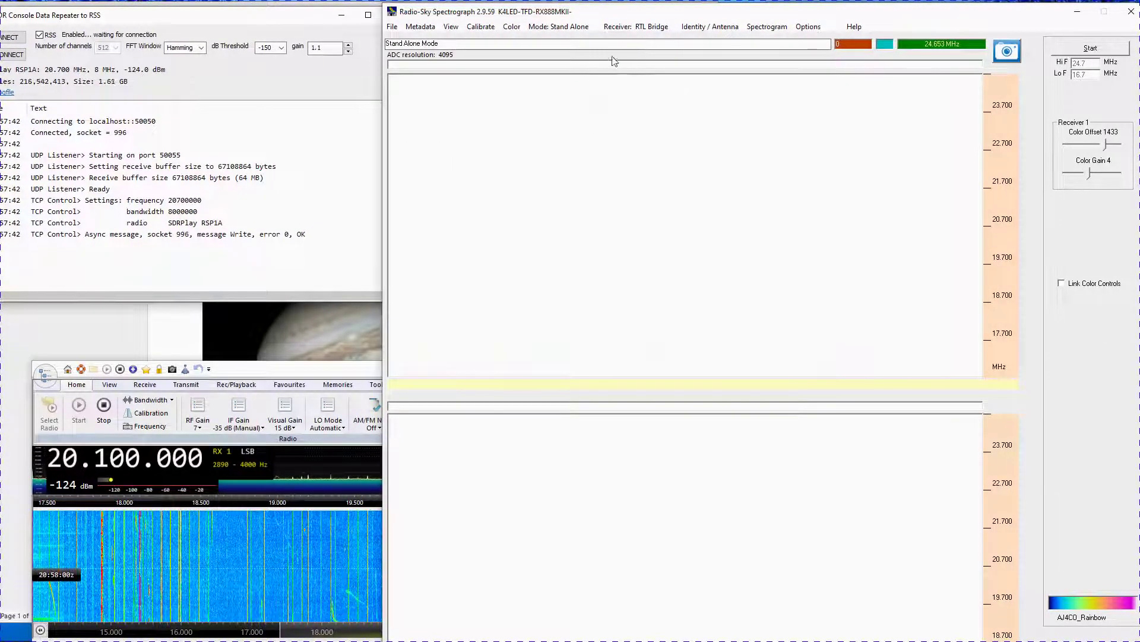
Select RTL Bridge / TCP as the spectrograph's receiver and apply the observatory identity and antenna details.
{"action": "left_click", "coordinate": [635, 26]}
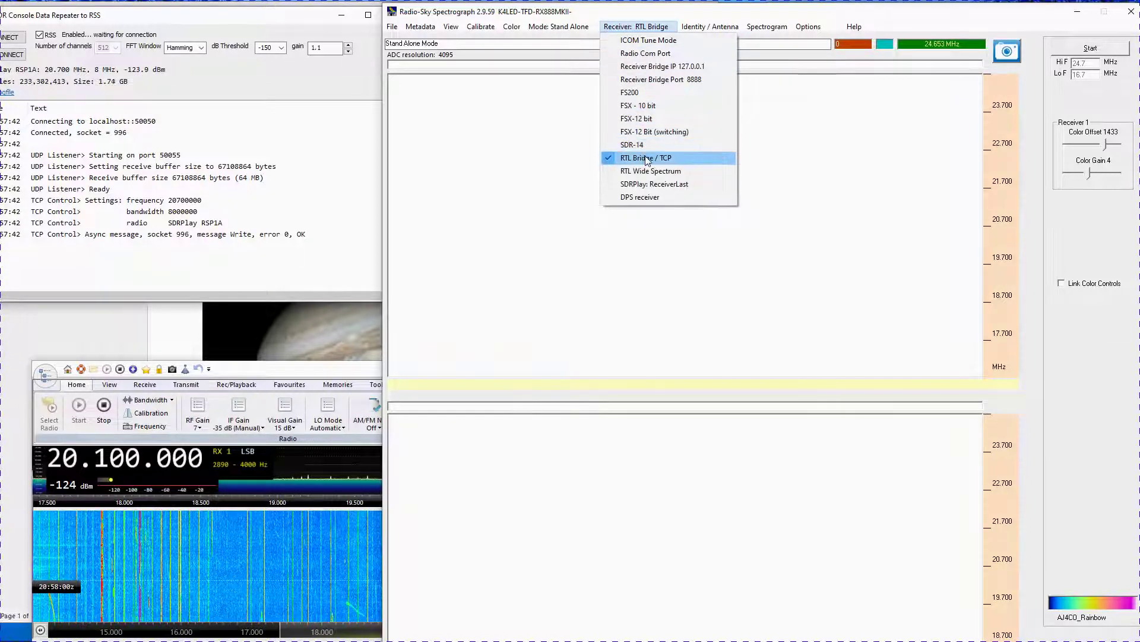
{"action": "left_click", "coordinate": [647, 158]}
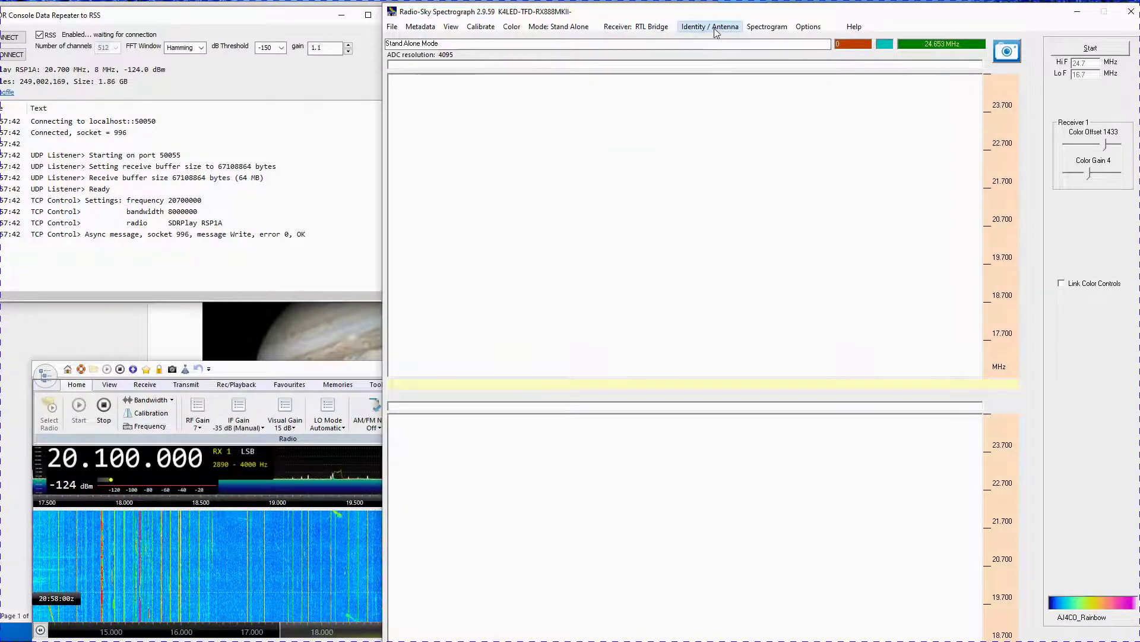
{"action": "left_click", "coordinate": [715, 29]}
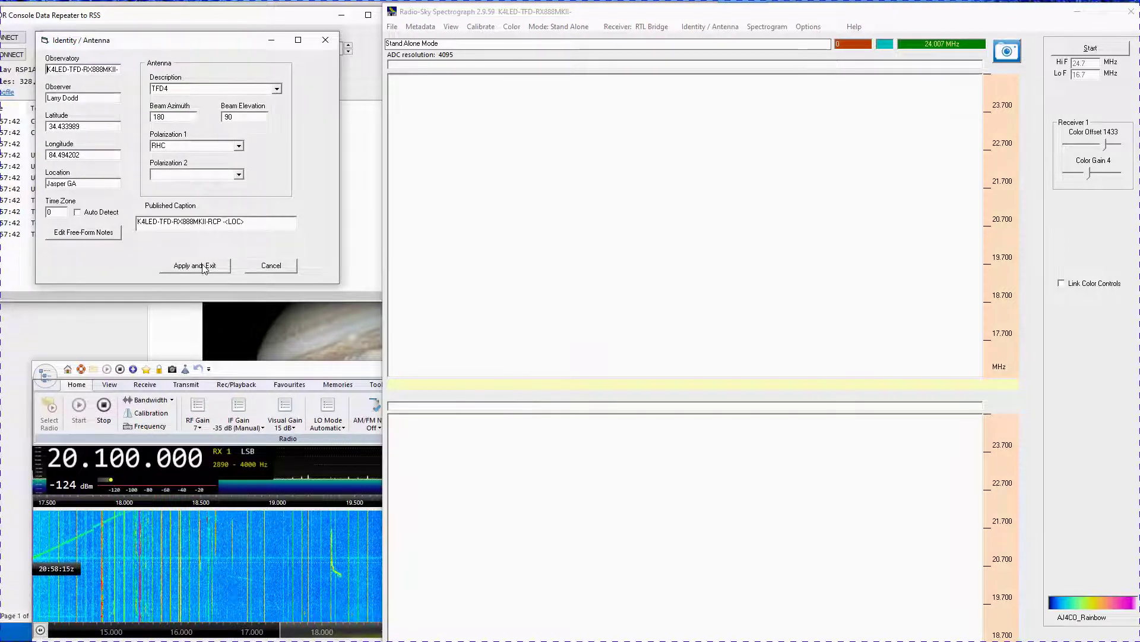
{"action": "left_click", "coordinate": [203, 267]}
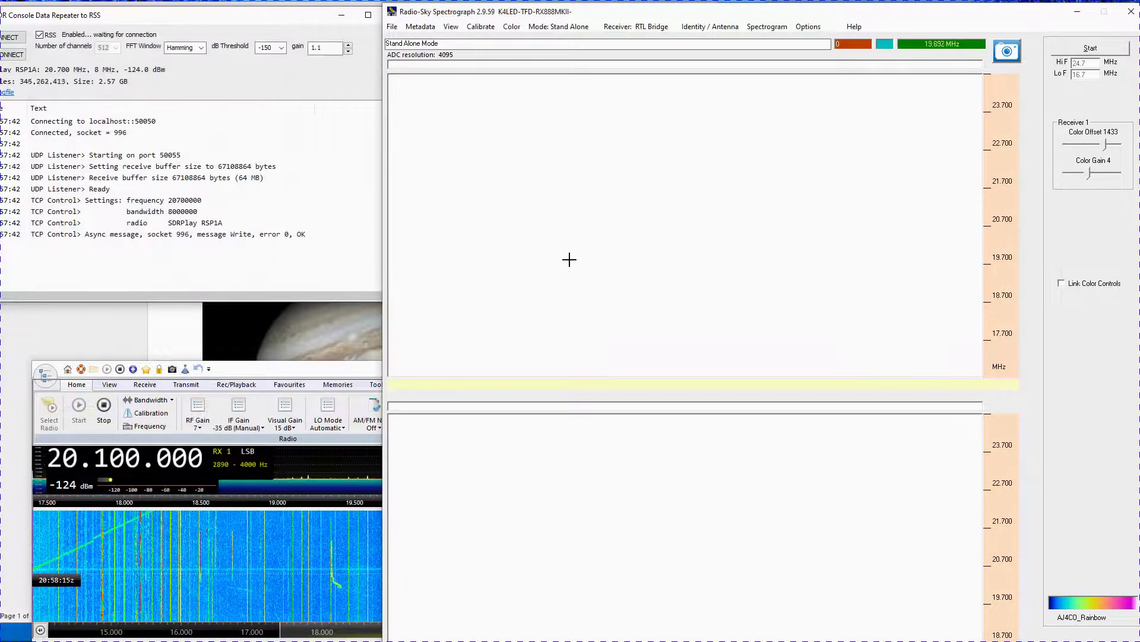
Accept 127.0.0.1 as the LAN IP address of the spectrograph's local network connection and extend the data repeater window downward.
{"action": "left_click", "coordinate": [810, 28]}
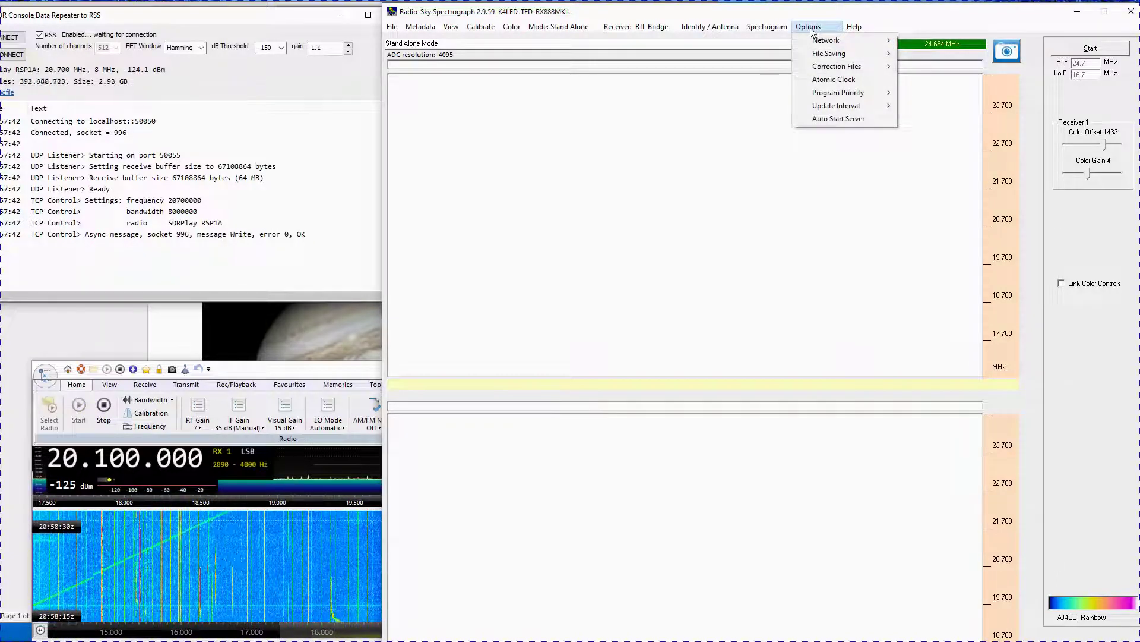
{"action": "mouse_move", "coordinate": [823, 42]}
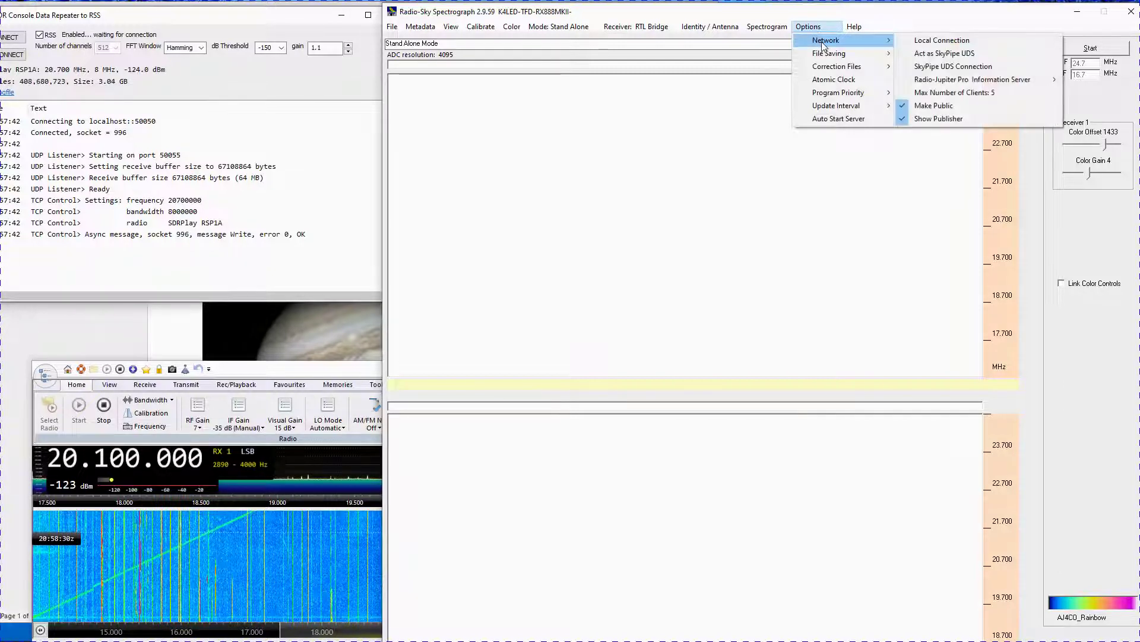
{"action": "left_click", "coordinate": [930, 41]}
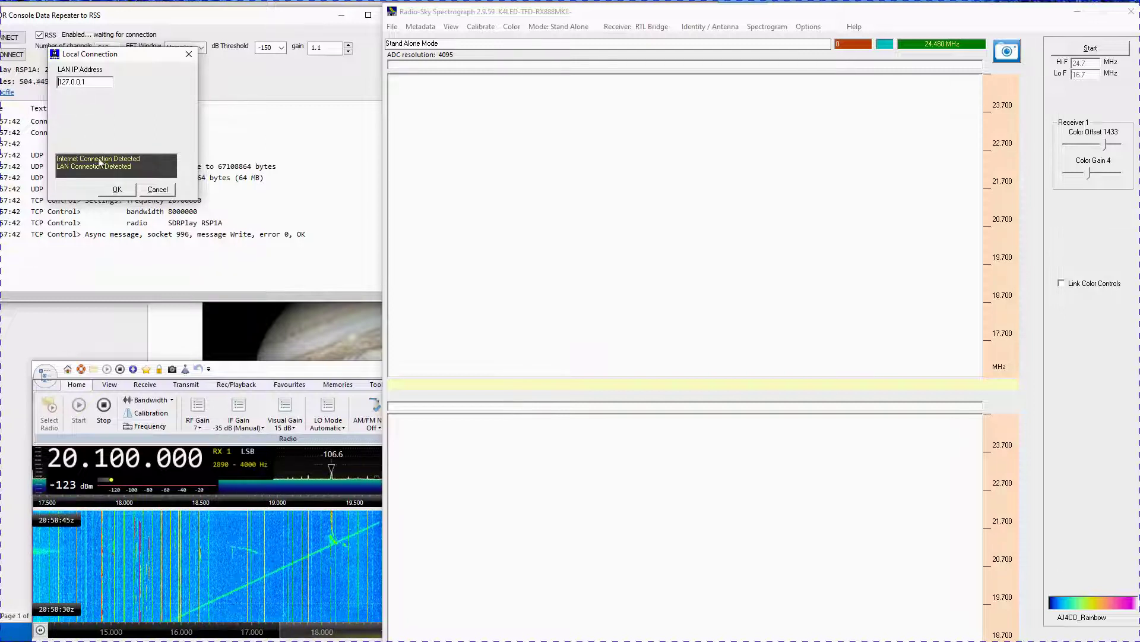
{"action": "left_click", "coordinate": [118, 190]}
{"action": "left_click_drag", "start_coordinate": [117, 295], "coordinate": [108, 367]}
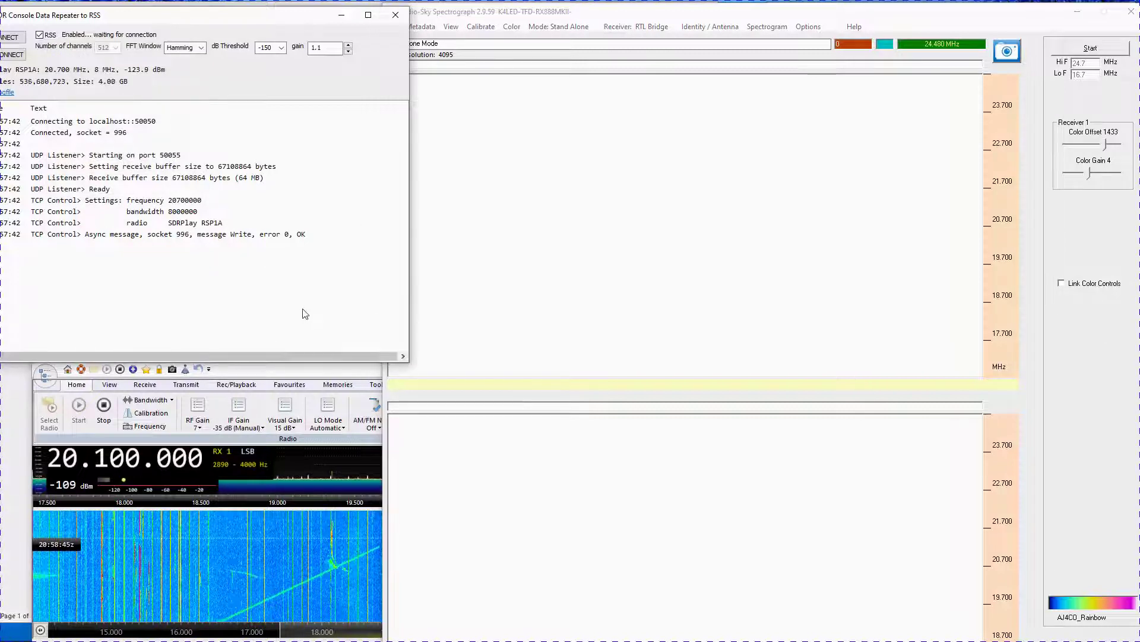
Review the spectrograph's file saving options and accept c:\Users\Public\Documents as the data directory.
{"action": "left_click", "coordinate": [813, 27]}
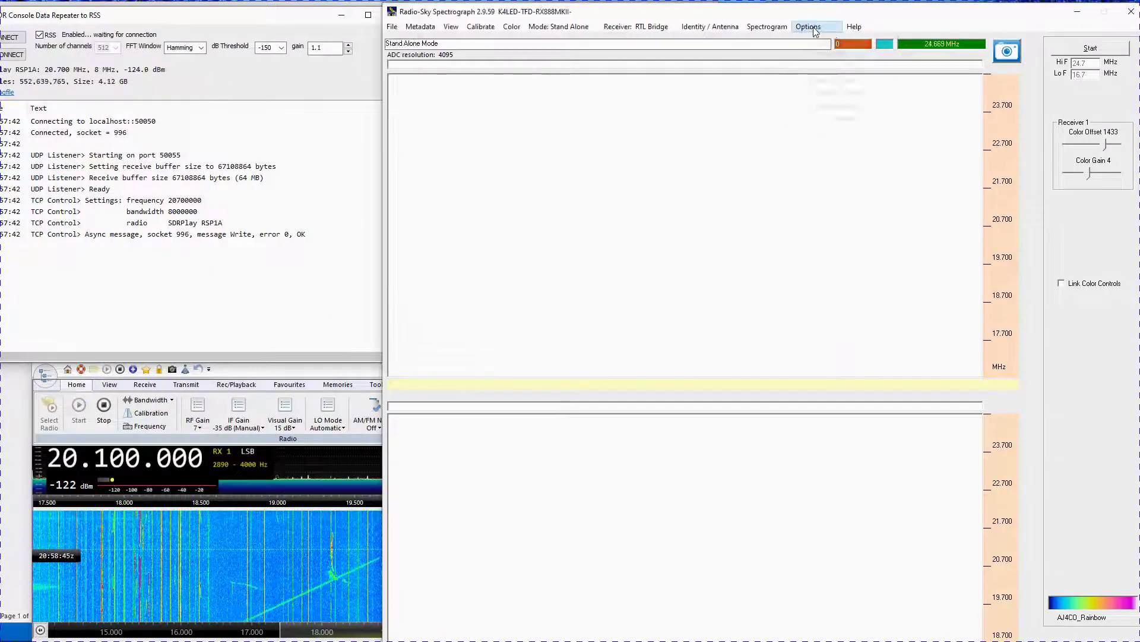
{"action": "mouse_move", "coordinate": [833, 55]}
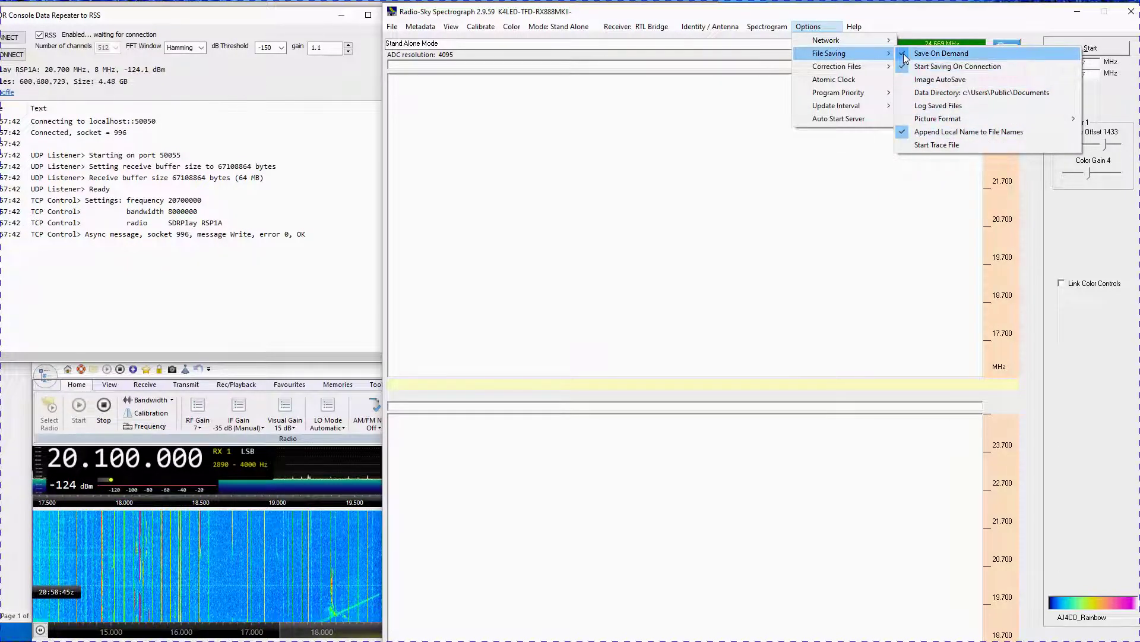
{"action": "left_click", "coordinate": [960, 94]}
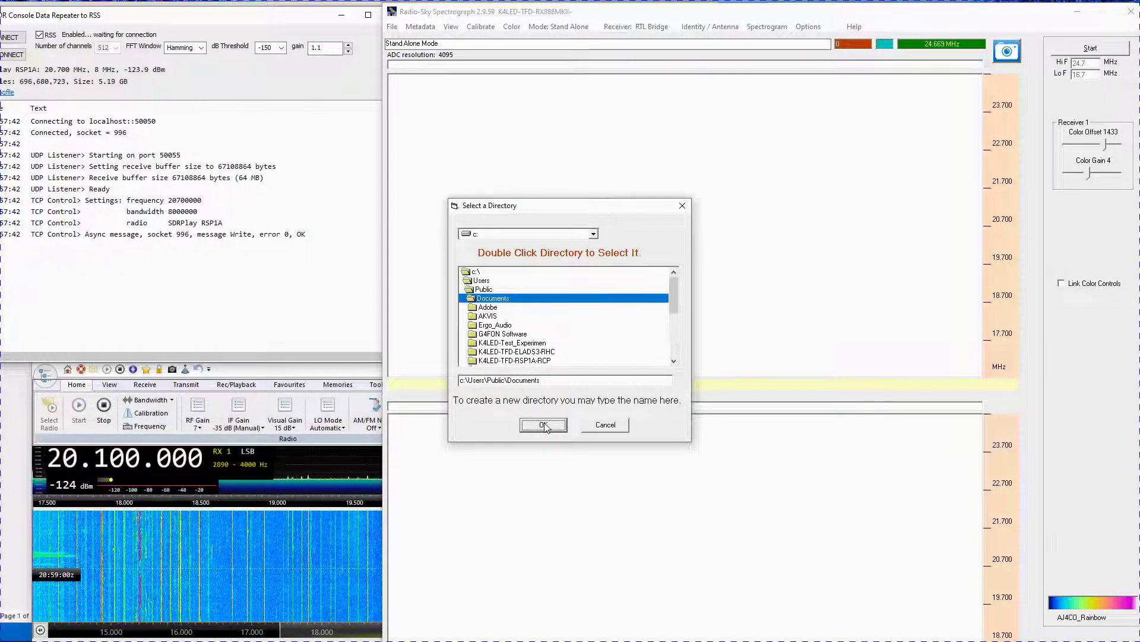
{"action": "left_click", "coordinate": [543, 426]}
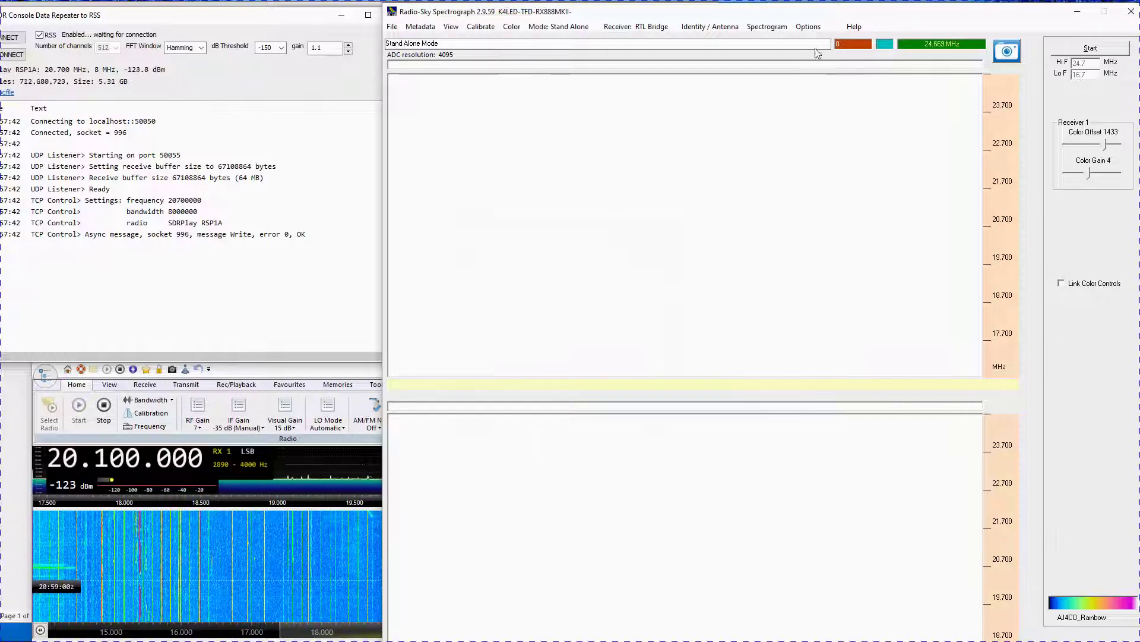
Set the spectrograph's program priority to High.
{"action": "left_click", "coordinate": [809, 27]}
{"action": "mouse_move", "coordinate": [888, 98]}
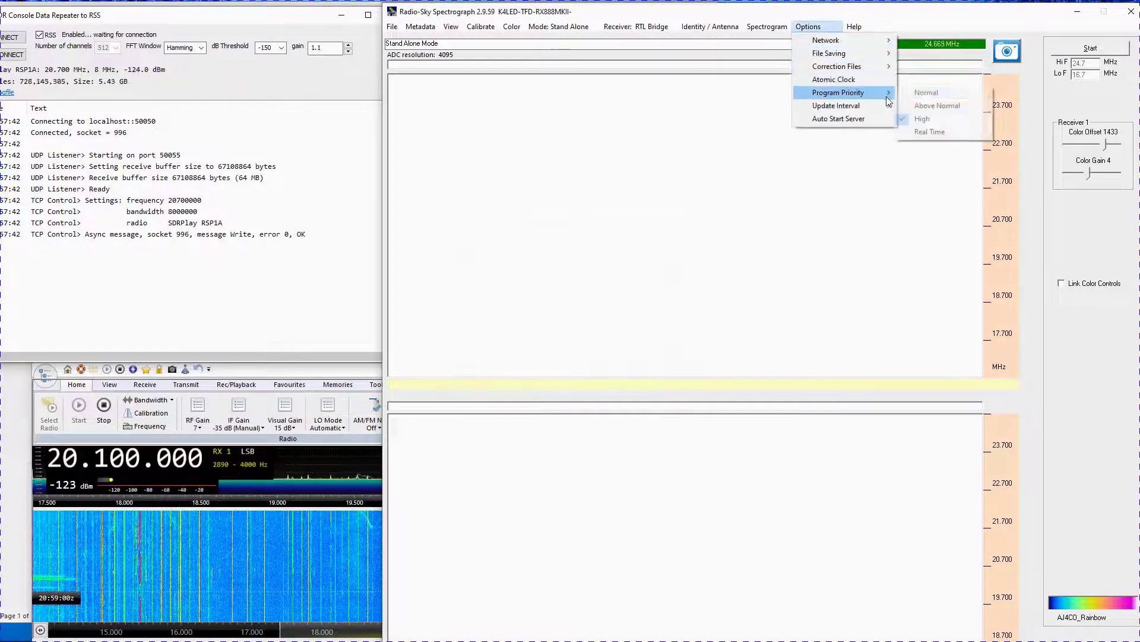
{"action": "left_click", "coordinate": [923, 118]}
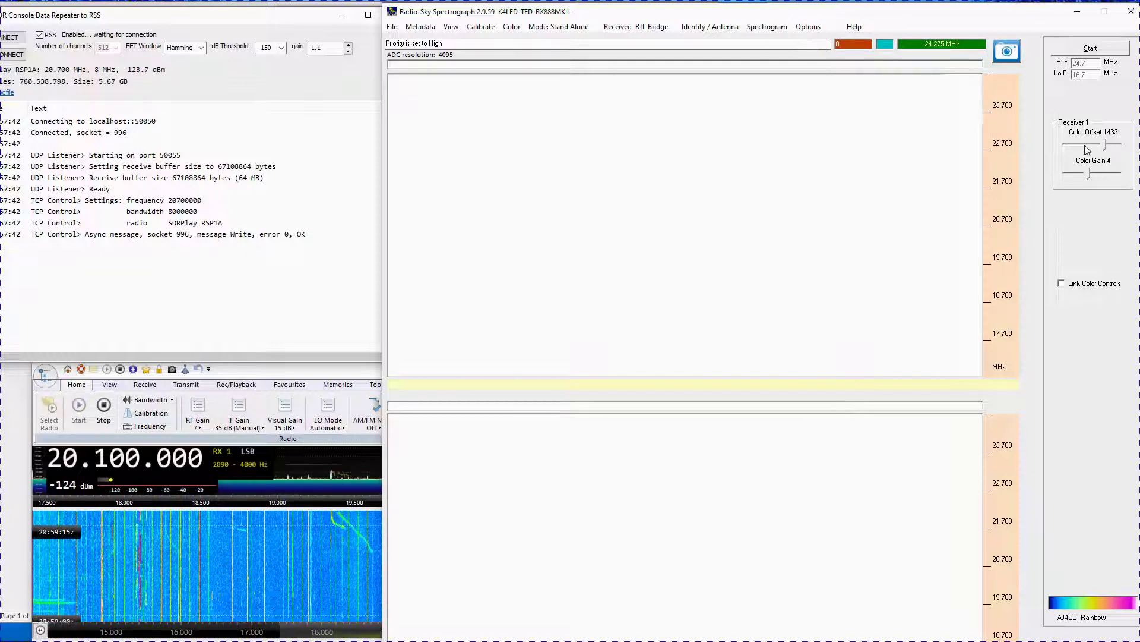
Set Receiver 1's color offset to 1620 and its color gain to 4.
{"action": "mouse_move", "coordinate": [1087, 150]}
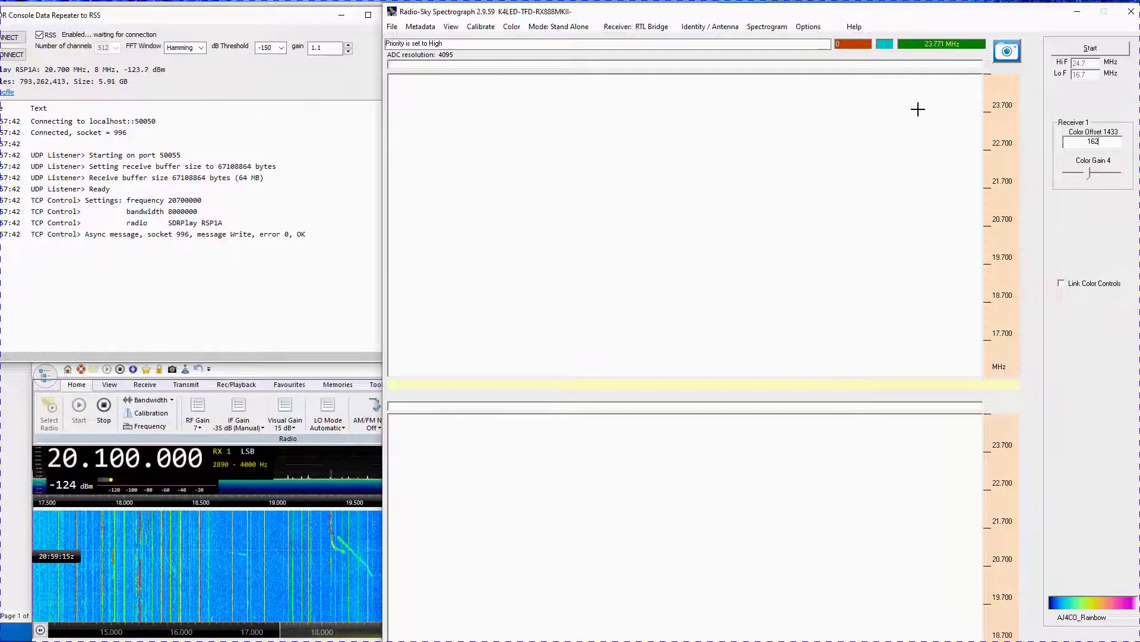
{"action": "key", "text": "Tab"}
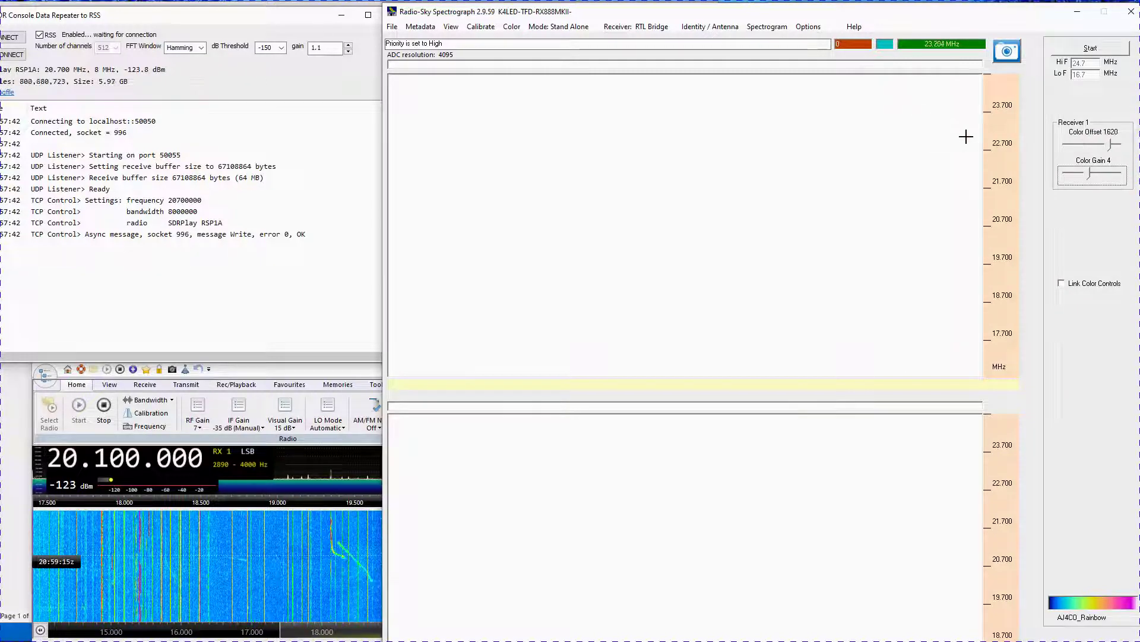
{"action": "left_click", "coordinate": [1112, 177]}
{"action": "left_click", "coordinate": [1112, 177]}
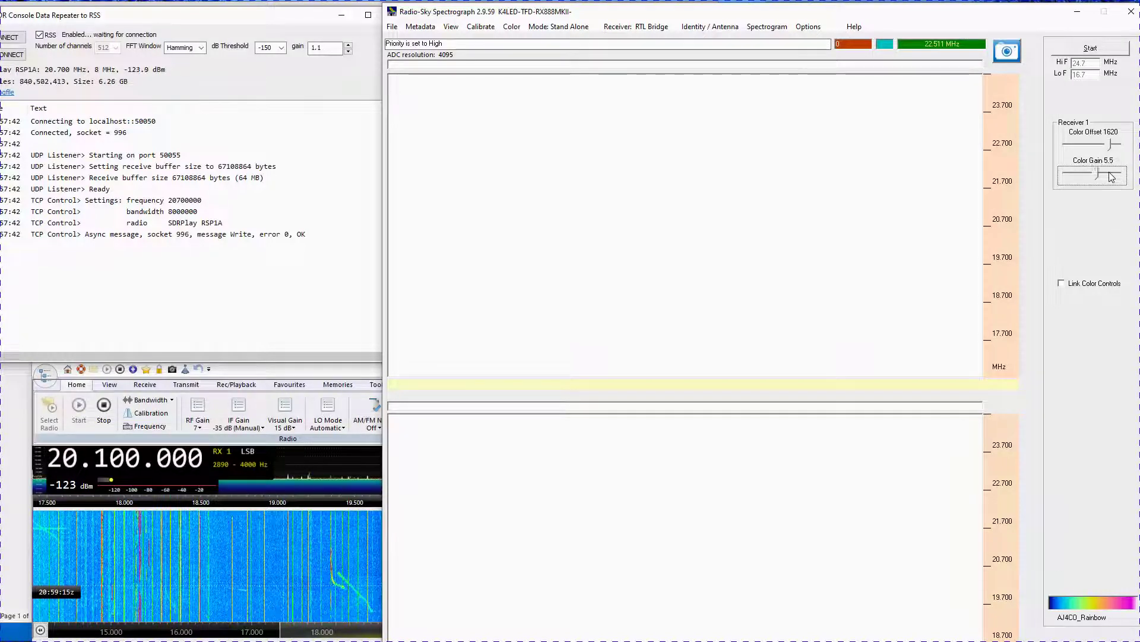
{"action": "double_click", "coordinate": [1109, 178]}
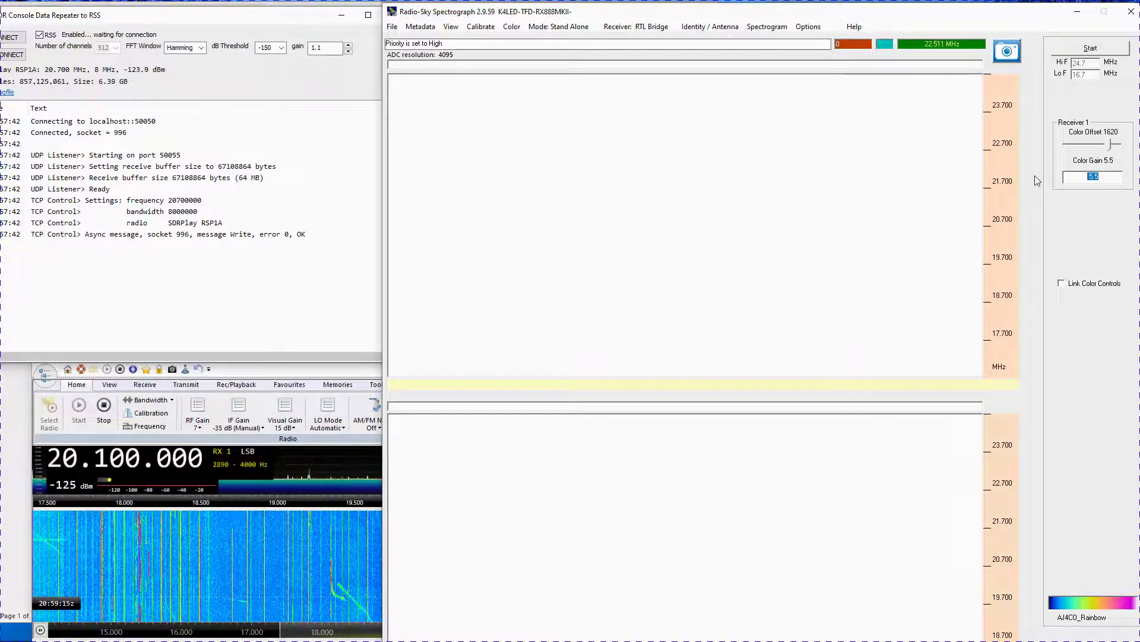
{"action": "key", "text": "BackSpace"}
{"action": "key", "text": "BackSpace"}
{"action": "key", "text": "BackSpace"}
{"action": "type", "text": "4"}
{"action": "key", "text": "Return"}
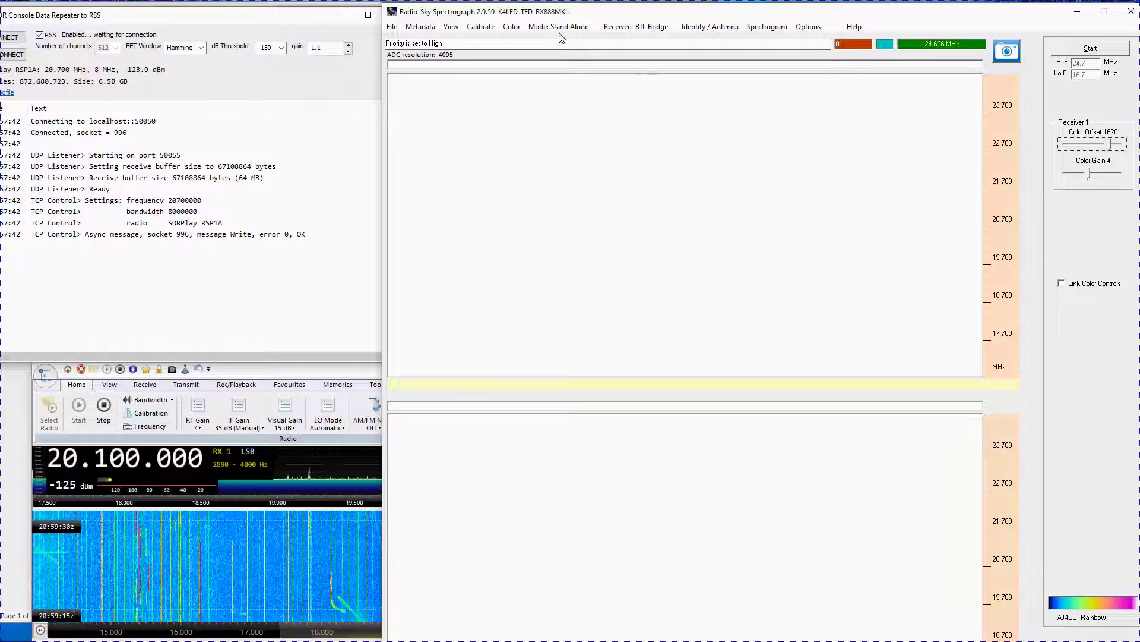
Examine the color files available to load from the spectrograph's Color Files folder, leaving the selection unchosen.
{"action": "left_click", "coordinate": [511, 26]}
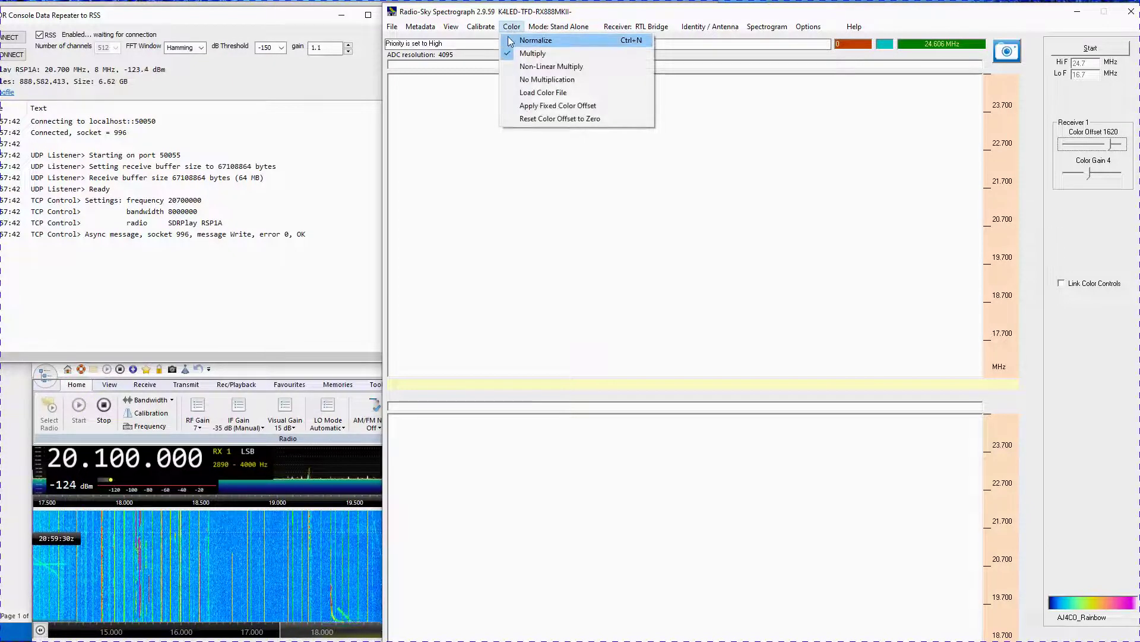
{"action": "left_click", "coordinate": [545, 97]}
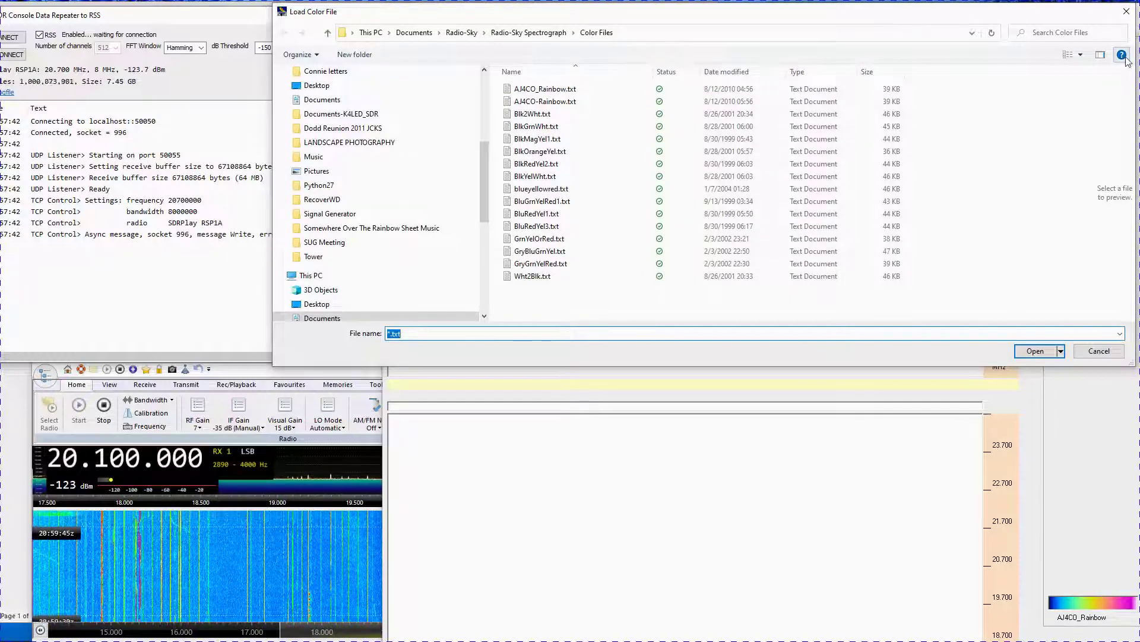
{"action": "left_click", "coordinate": [1126, 17]}
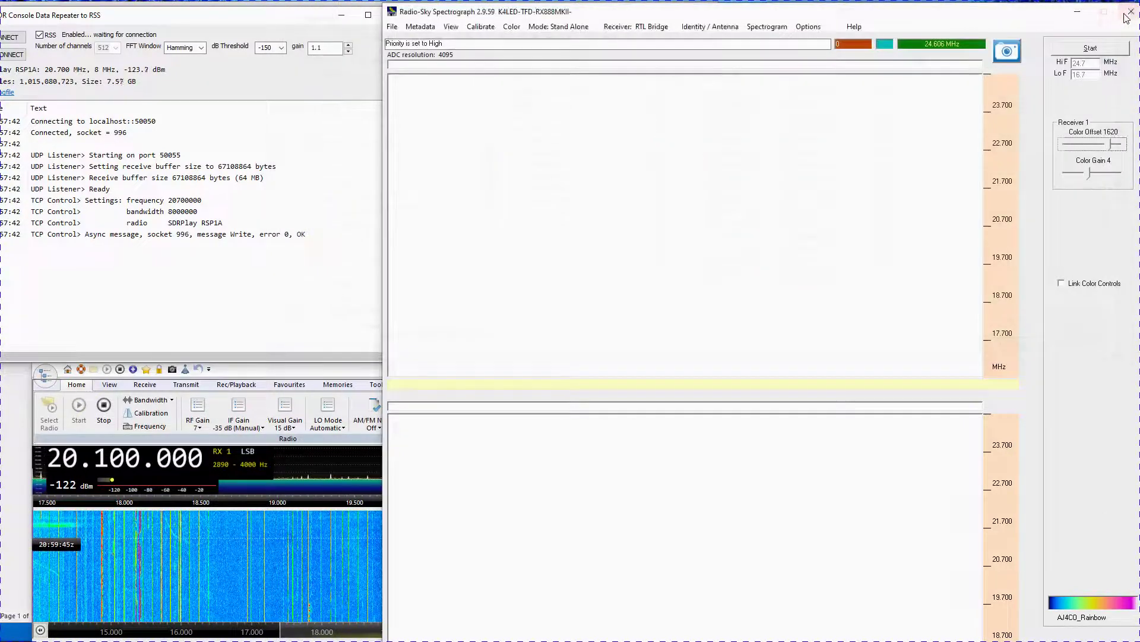
Review the spectrograph's file commands and the schedule files available for running an observation from a schedule.
{"action": "left_click", "coordinate": [395, 30]}
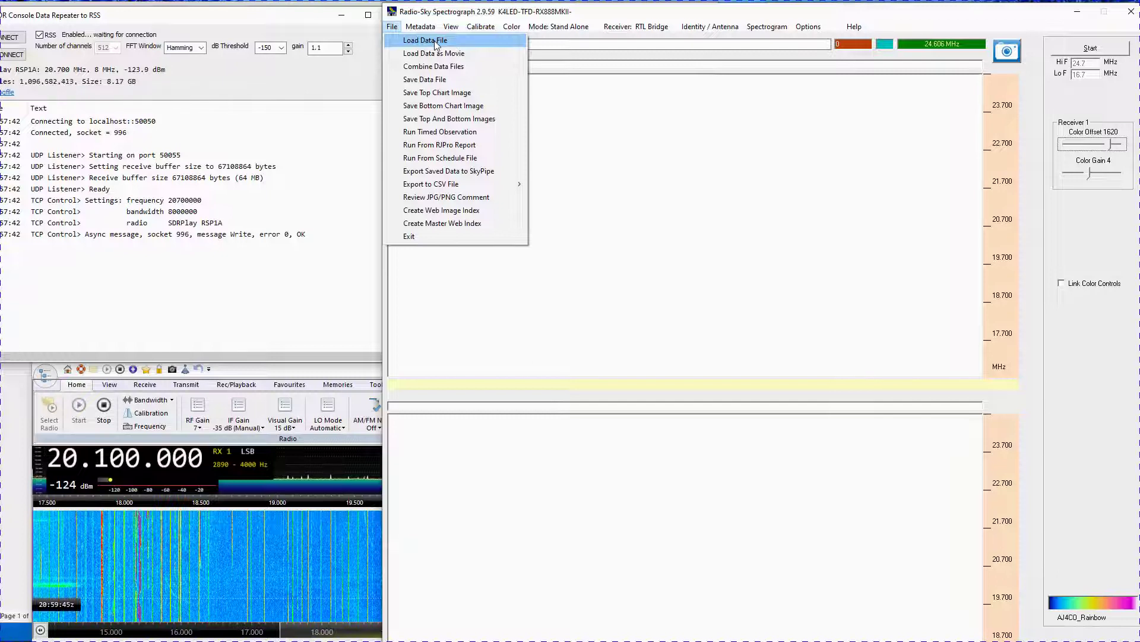
{"action": "left_click", "coordinate": [593, 135]}
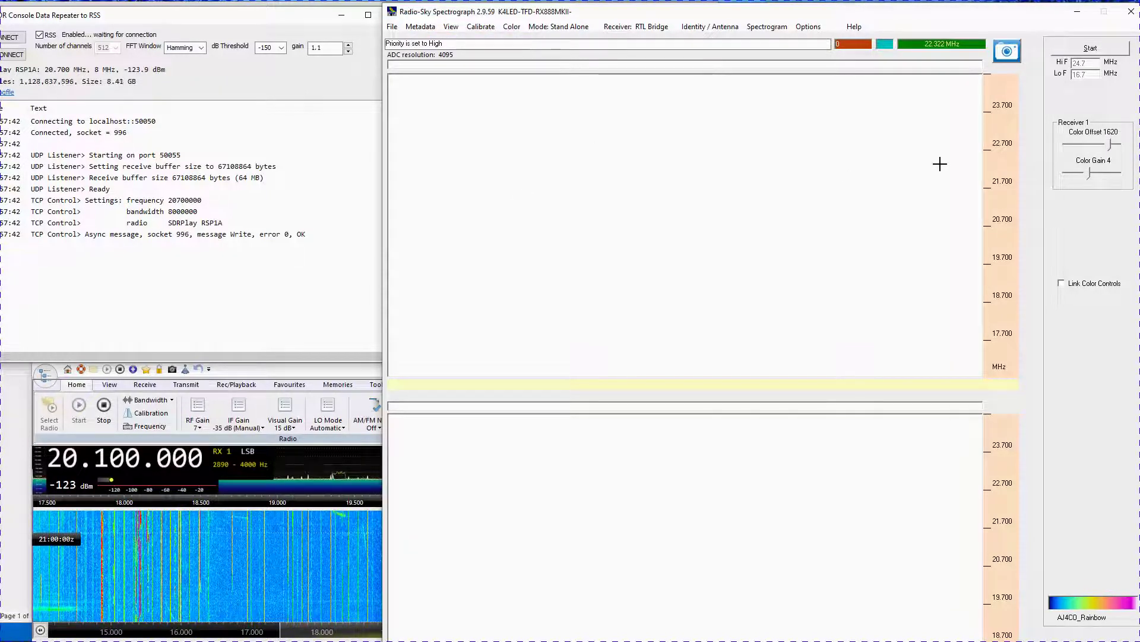
{"action": "left_click", "coordinate": [392, 27]}
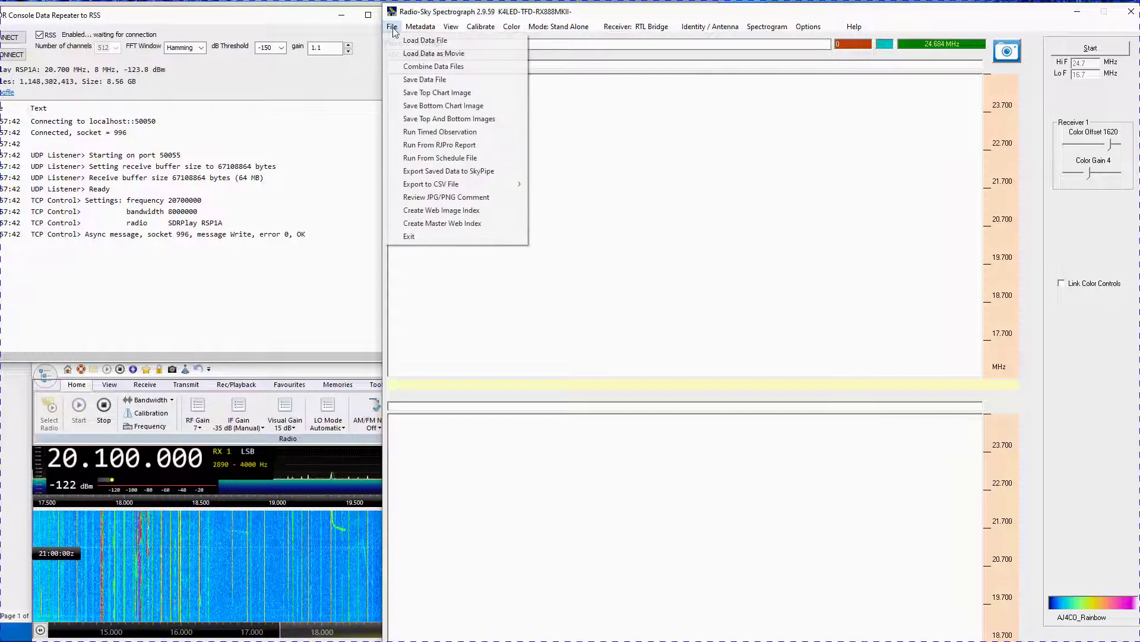
{"action": "left_click", "coordinate": [424, 159]}
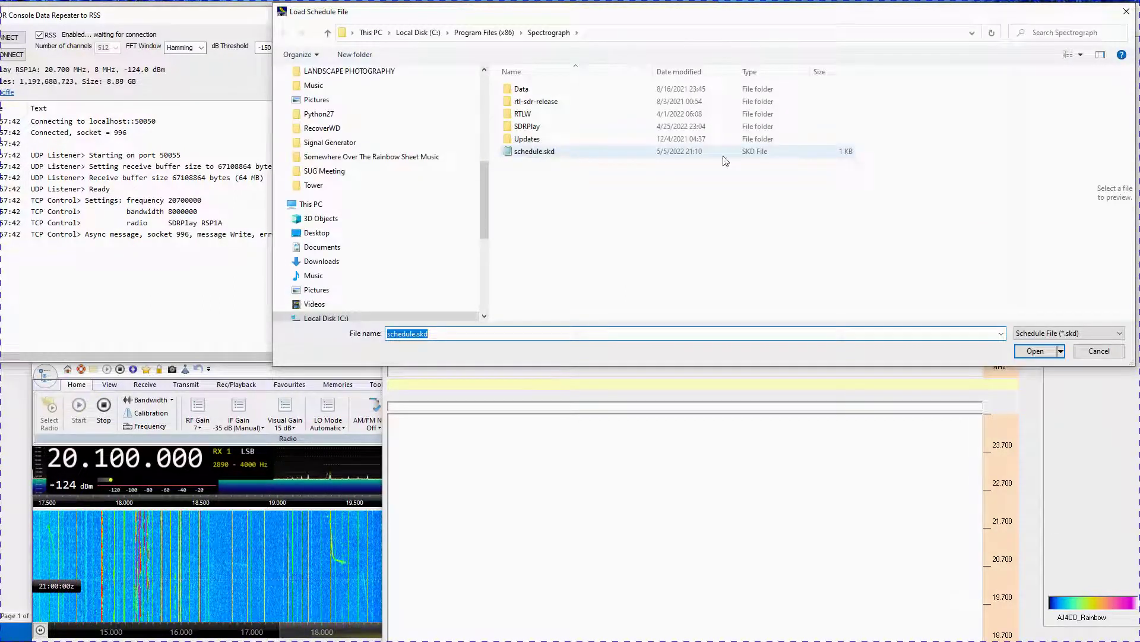
{"action": "left_click", "coordinate": [1126, 11]}
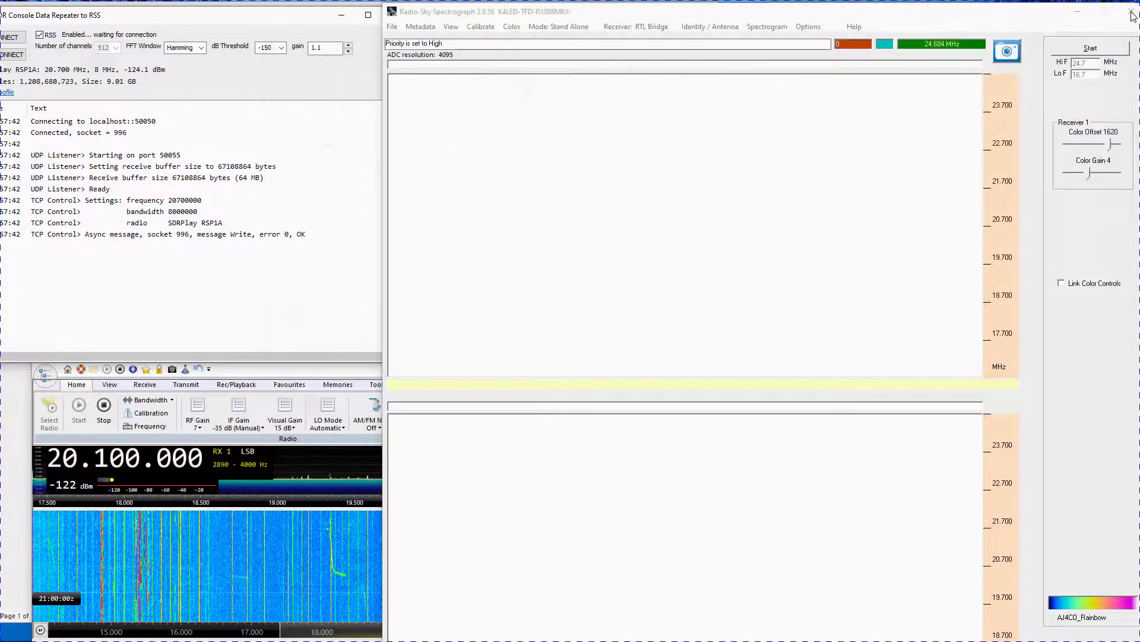
Start the spectrograph observation with the data fed from the SDR Console data repeater.
{"action": "left_click", "coordinate": [1082, 50]}
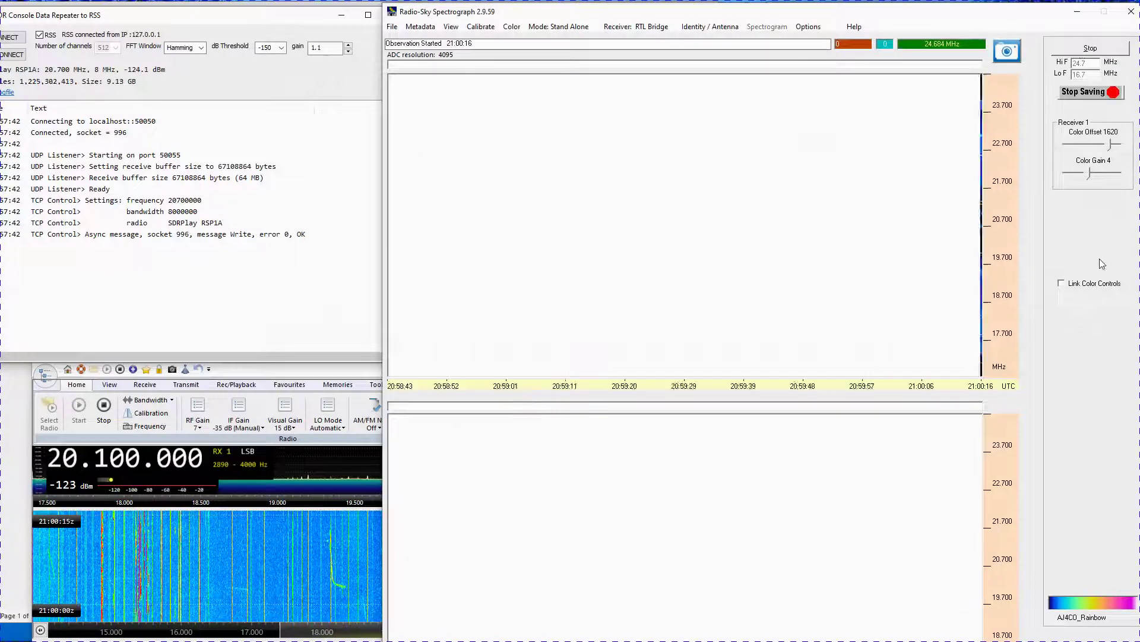